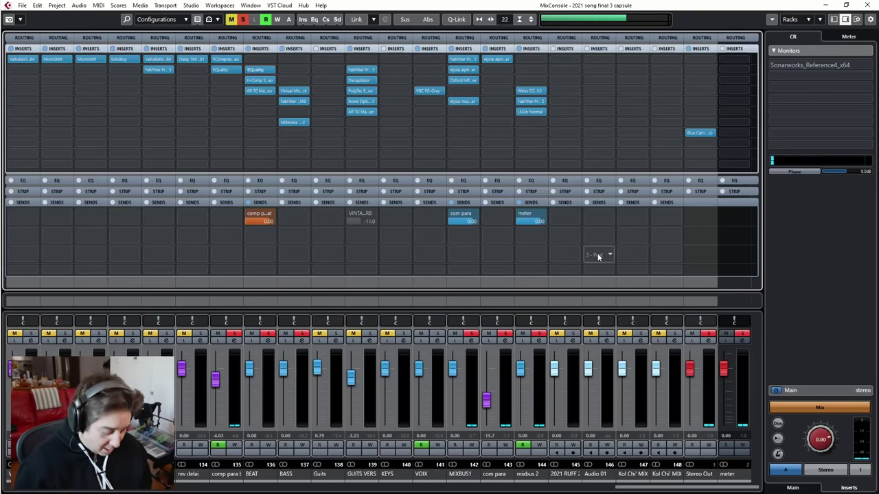
# Play the mix, then open the BEAT channel's EQuality and BASS channel's Millennia NSEQ-2 and spread the two plugin windows apart
pyautogui.press('space')
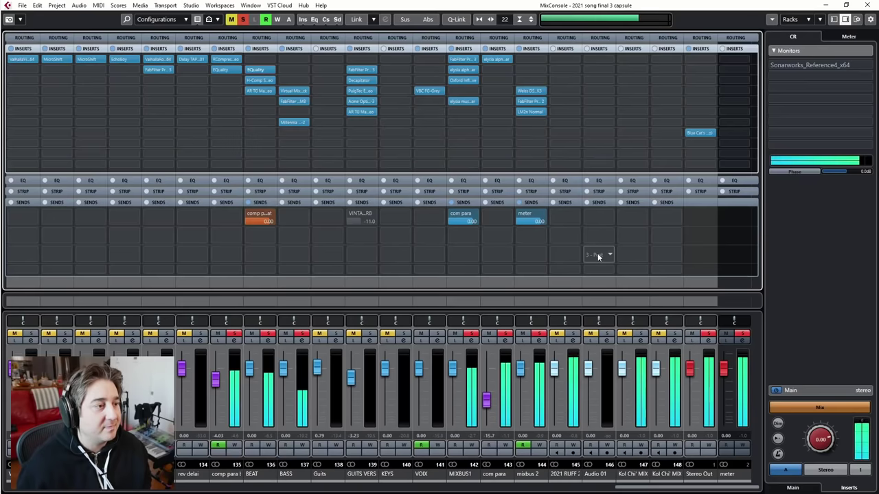
pyautogui.moveTo(294, 70)
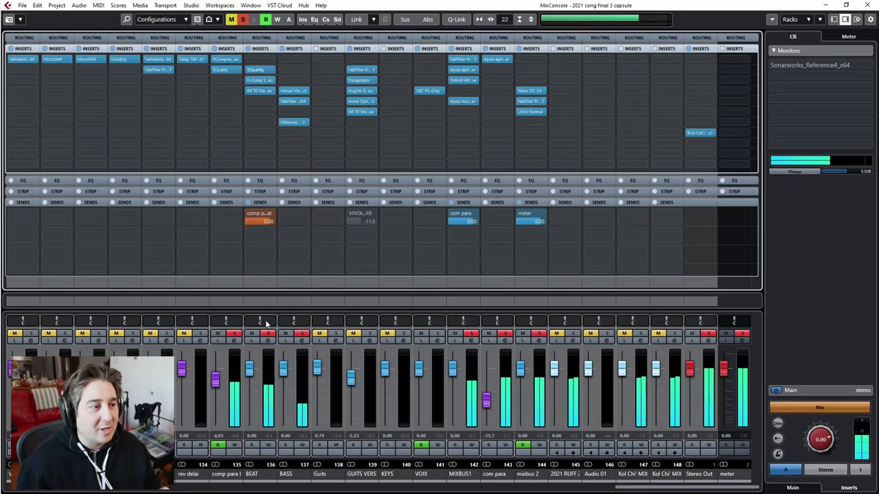
pyautogui.doubleClick(264, 69)
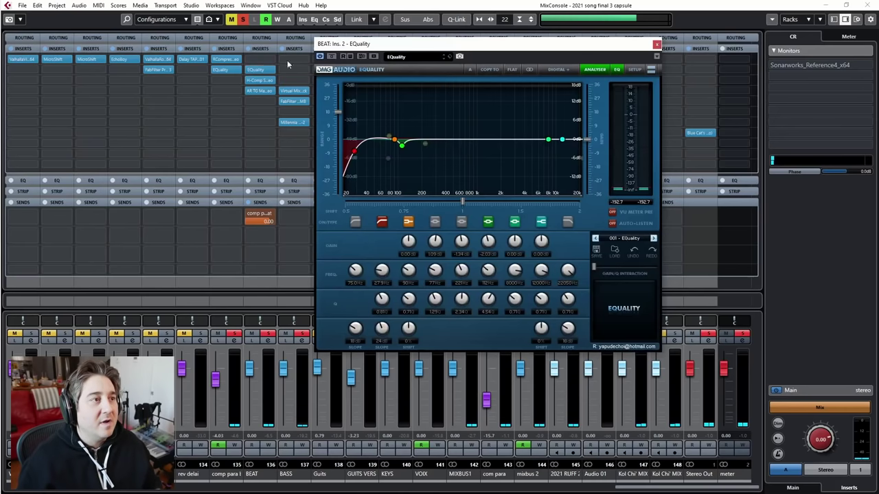
pyautogui.doubleClick(293, 121)
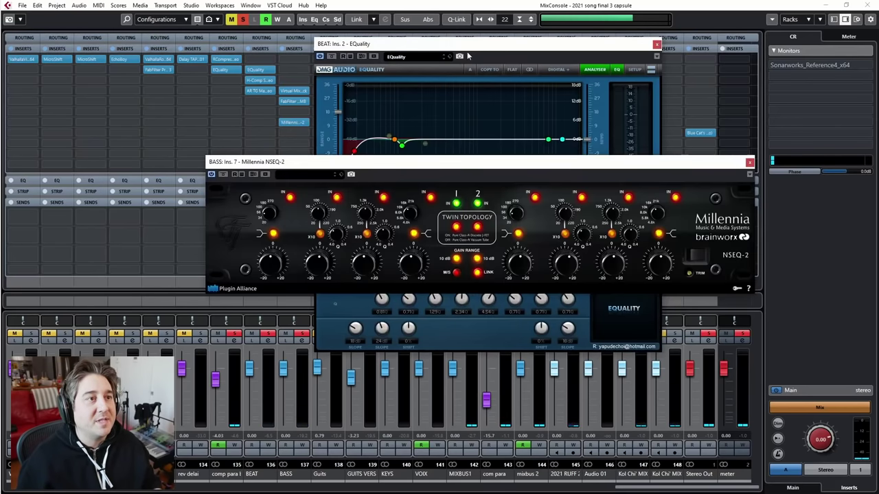
pyautogui.moveTo(466, 50); pyautogui.dragTo(341, 31)
pyautogui.moveTo(617, 160); pyautogui.dragTo(734, 162)
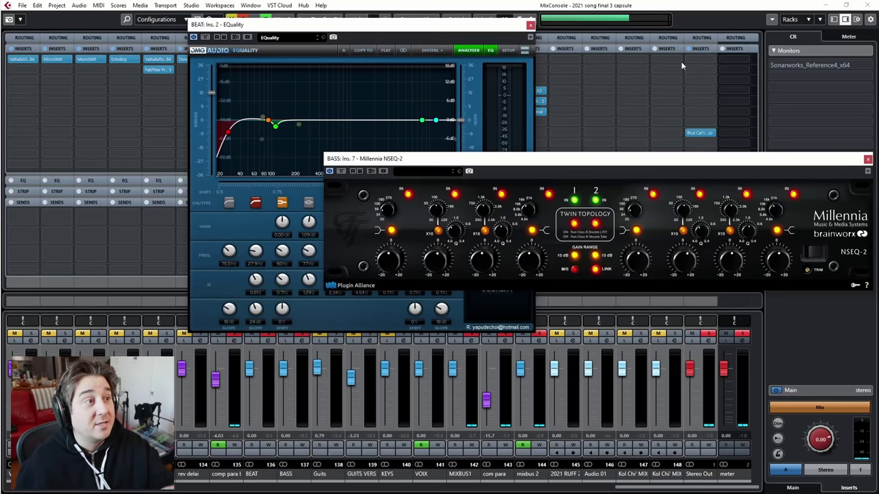
# Audition the beat without the bass, comparing EQuality's 27.9 Hz low-cut band switched off and on
pyautogui.click(425, 30)
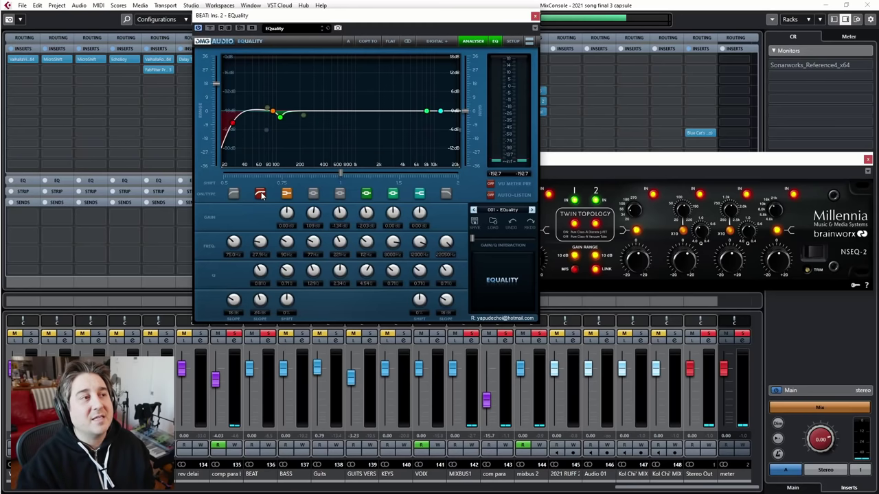
pyautogui.press('space')
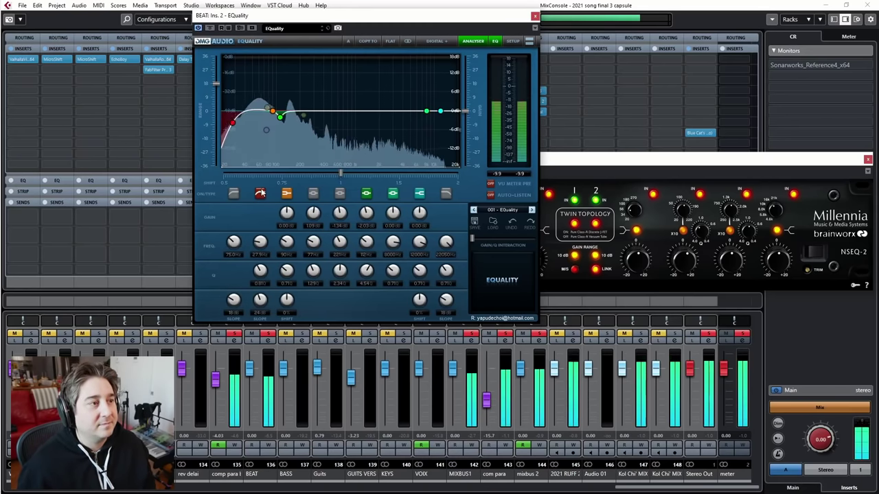
pyautogui.click(260, 194)
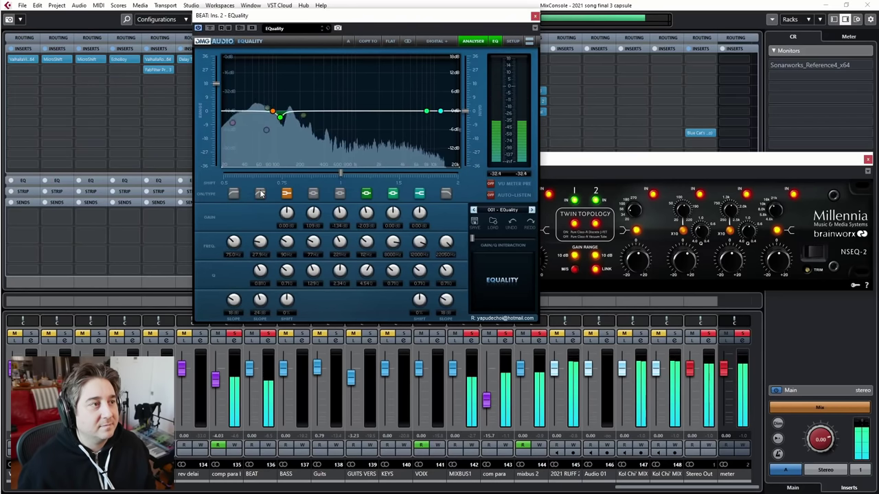
pyautogui.click(260, 194)
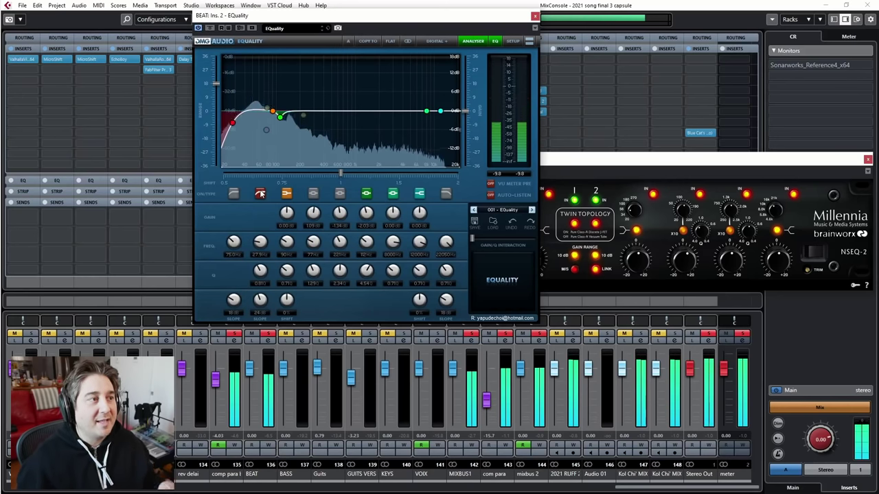
pyautogui.click(260, 194)
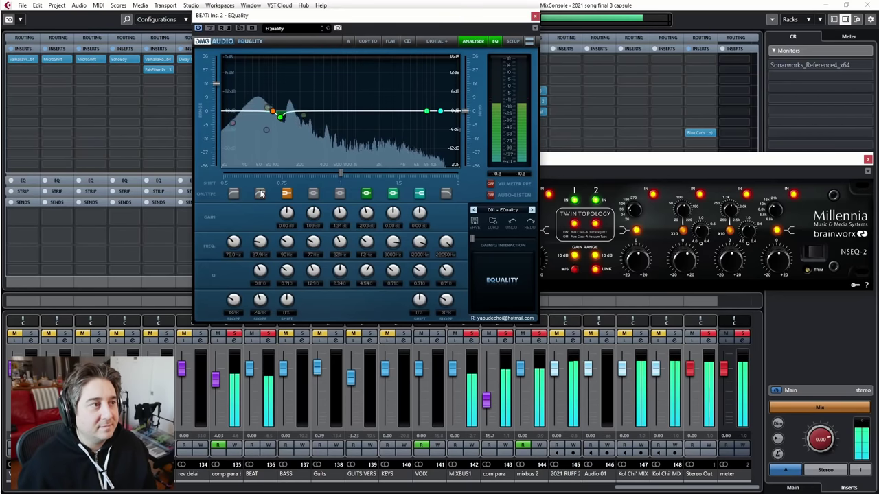
pyautogui.click(261, 194)
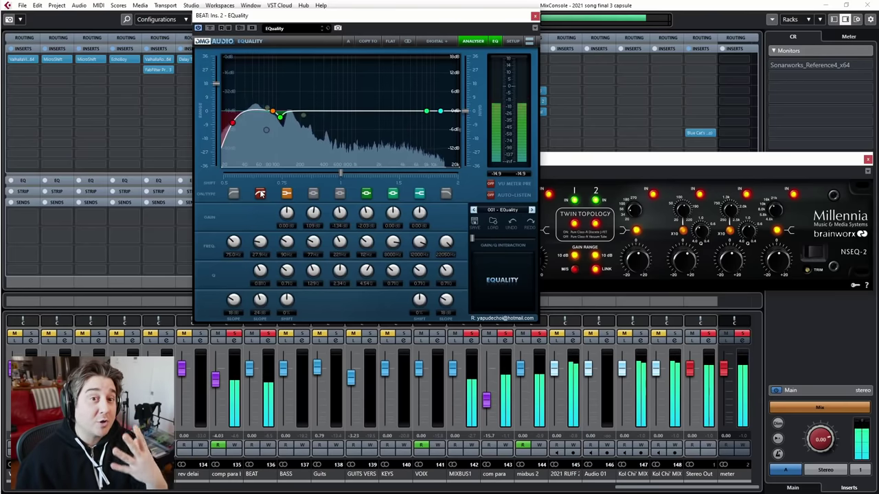
# Solo the BASS channel with the beat and compare the beat's 27.9 Hz low-cut band off and on
pyautogui.click(302, 335)
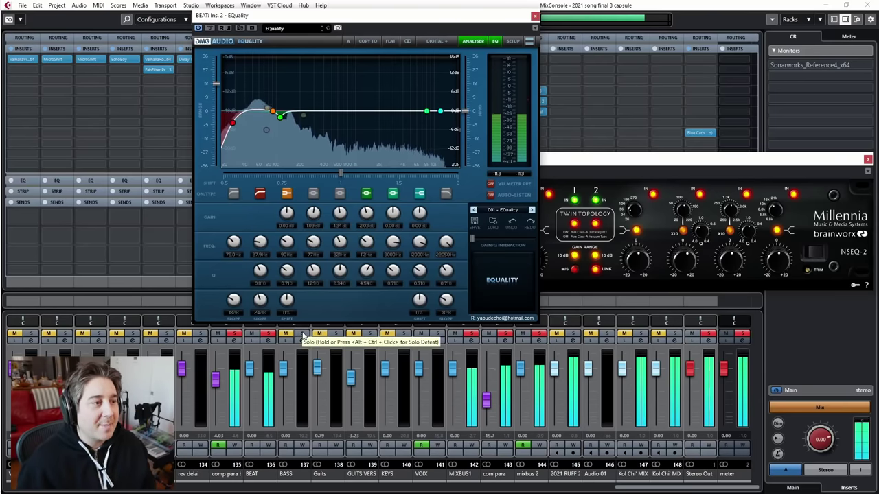
pyautogui.click(260, 194)
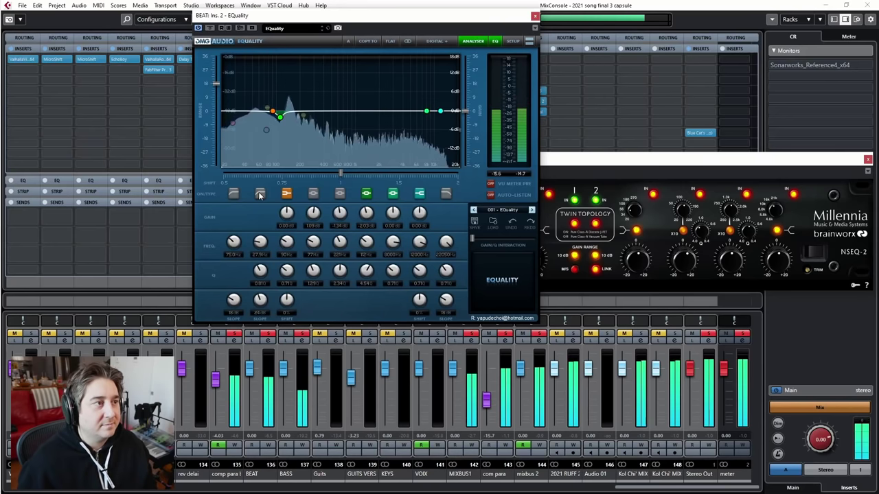
pyautogui.press('space')
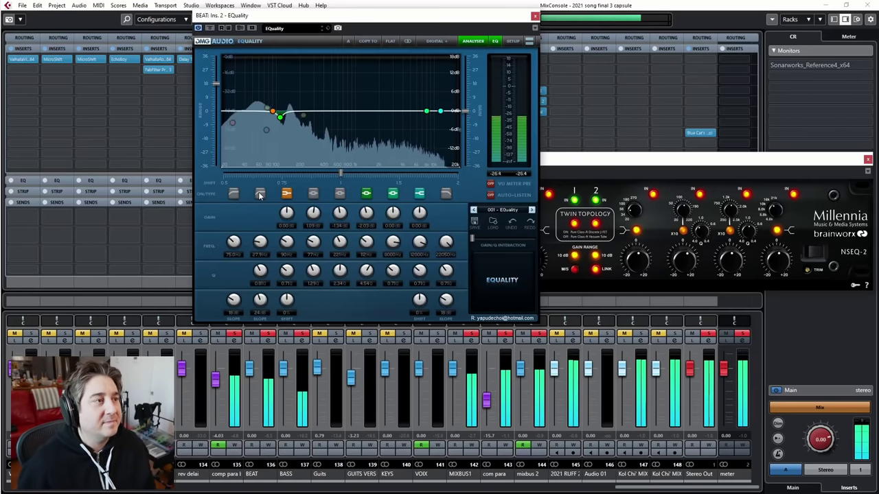
pyautogui.click(260, 195)
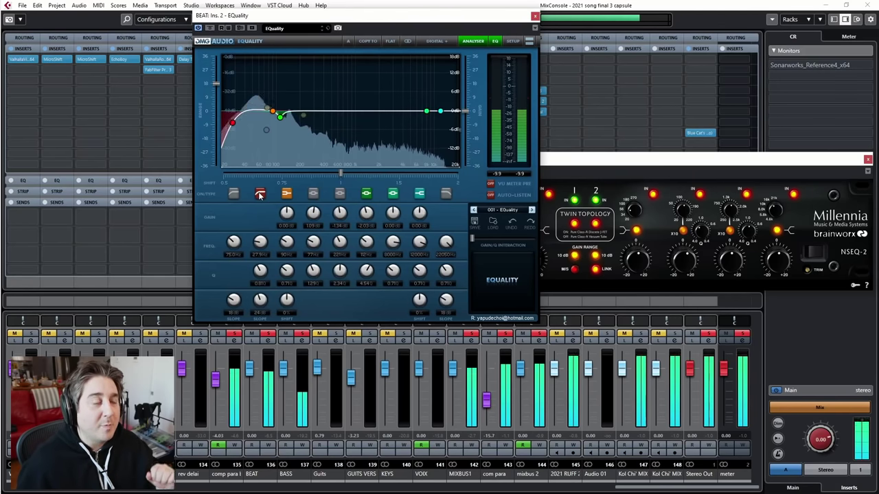
pyautogui.click(260, 195)
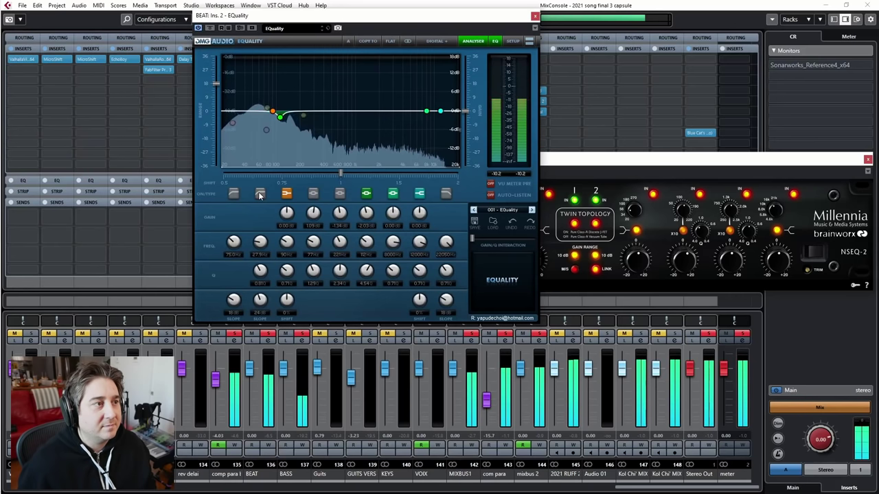
pyautogui.click(259, 195)
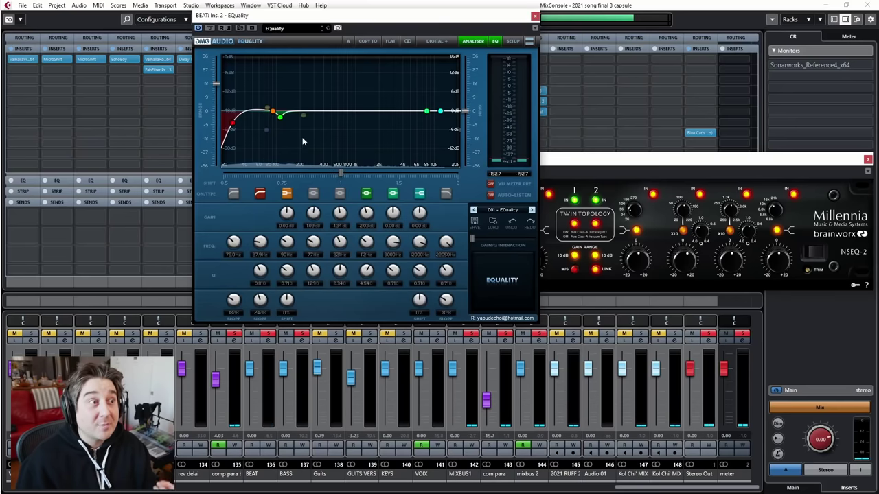
# Check the bass's Millennia NSEQ-2 settings and compare the beat EQuality's 112 Hz band off and on during playback
pyautogui.click(618, 165)
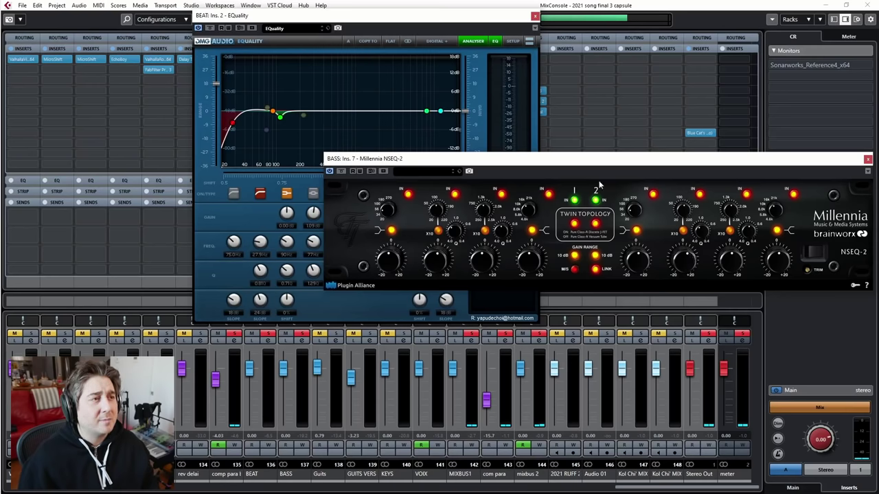
pyautogui.click(469, 36)
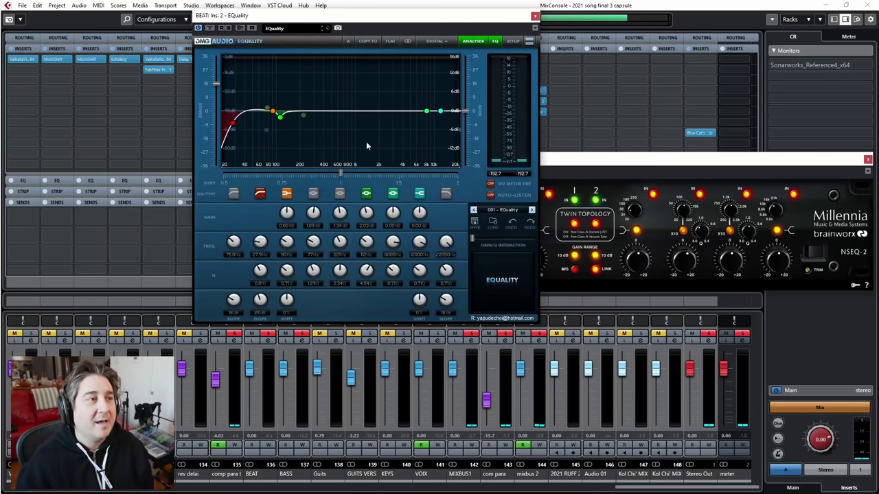
pyautogui.press('space')
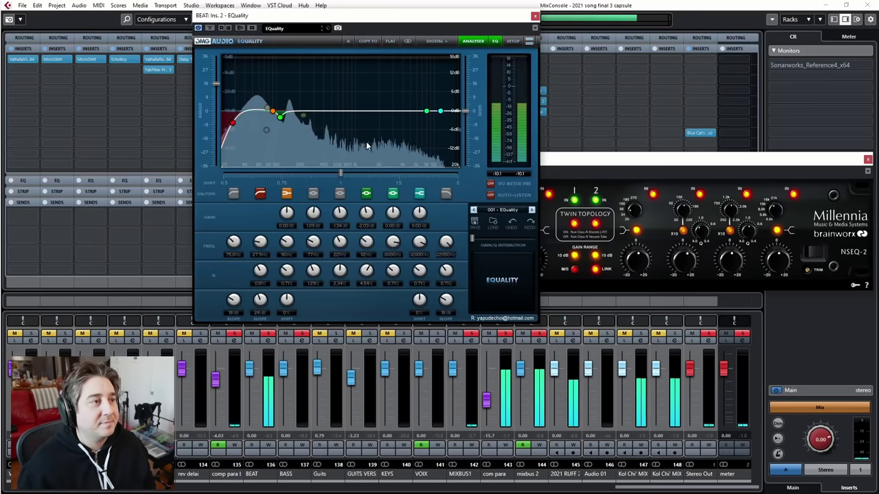
pyautogui.click(366, 194)
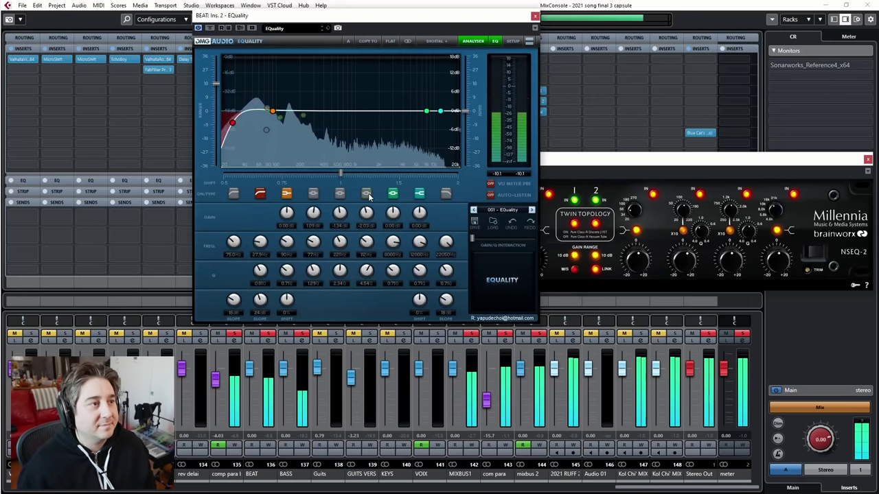
pyautogui.click(591, 170)
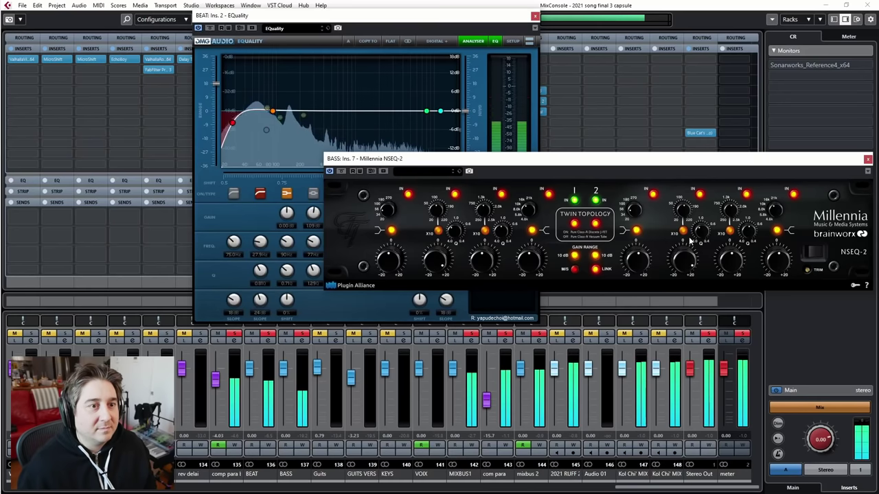
pyautogui.click(483, 51)
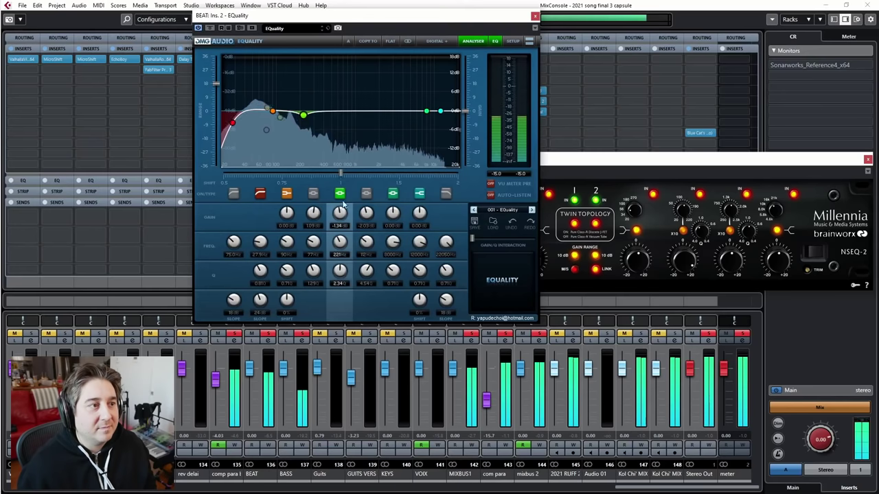
pyautogui.click(366, 193)
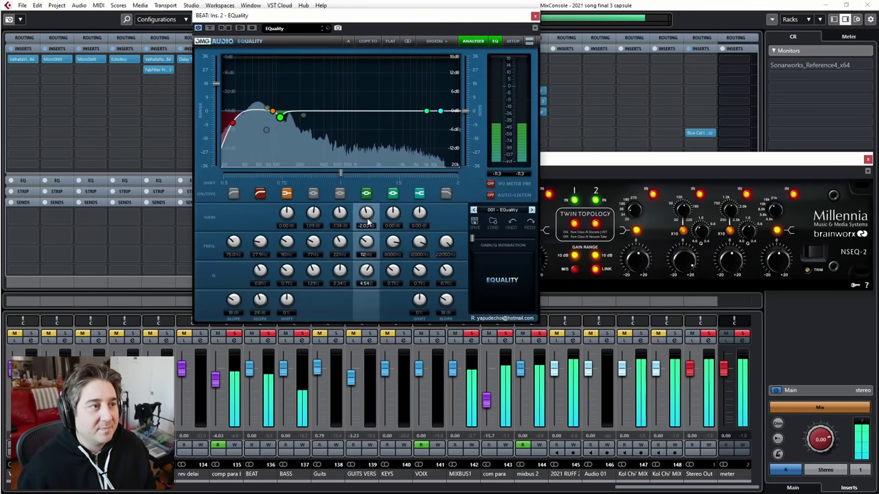
# Exaggerate the beat's 112 Hz cut to -15.53 dB and compare the band off and on during playback
pyautogui.moveTo(366, 214); pyautogui.dragTo(357, 240)
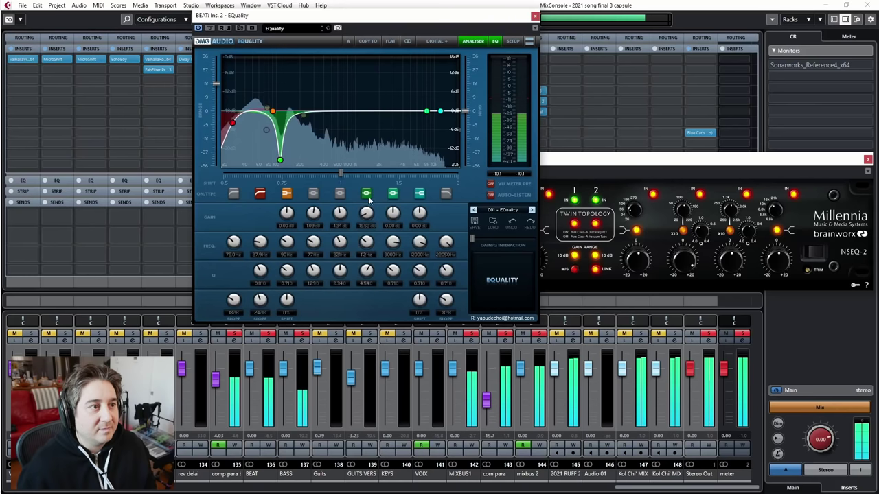
pyautogui.press('space')
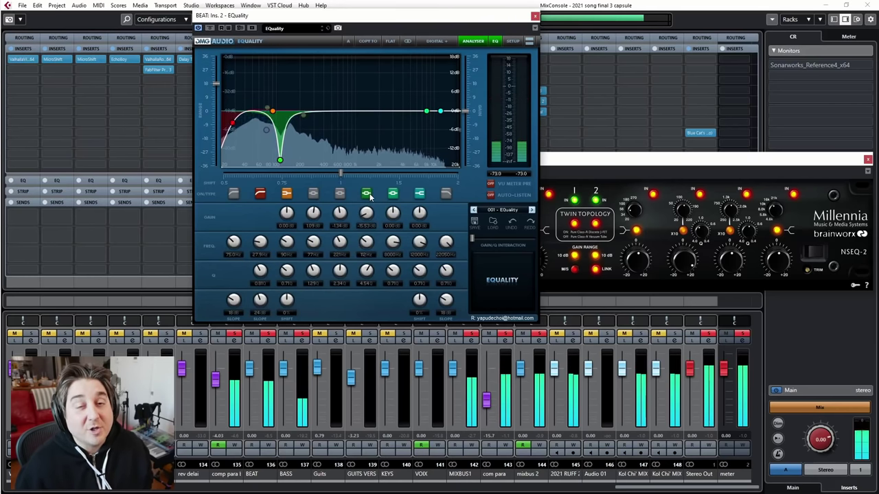
pyautogui.press('space')
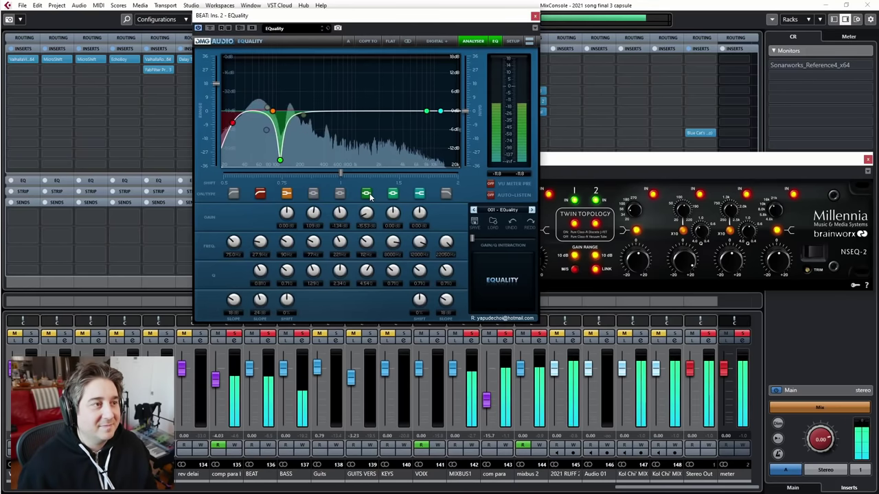
pyautogui.click(367, 194)
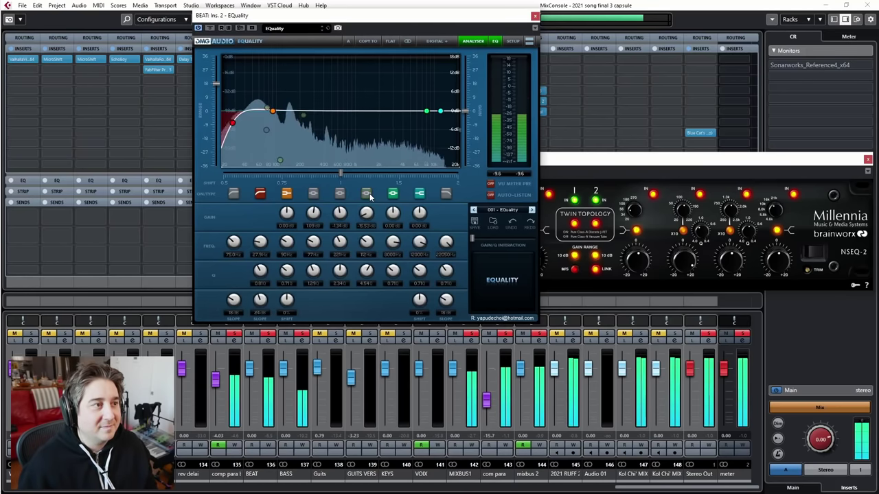
pyautogui.click(368, 194)
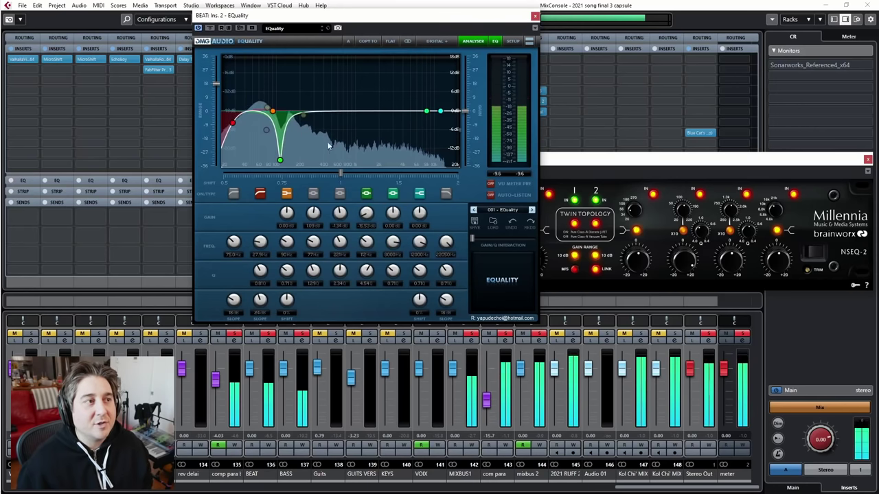
pyautogui.press('space')
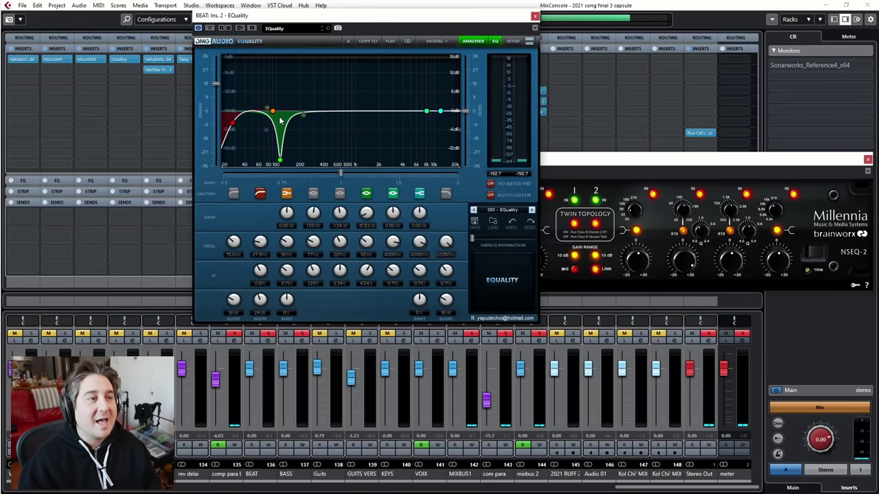
pyautogui.press('space')
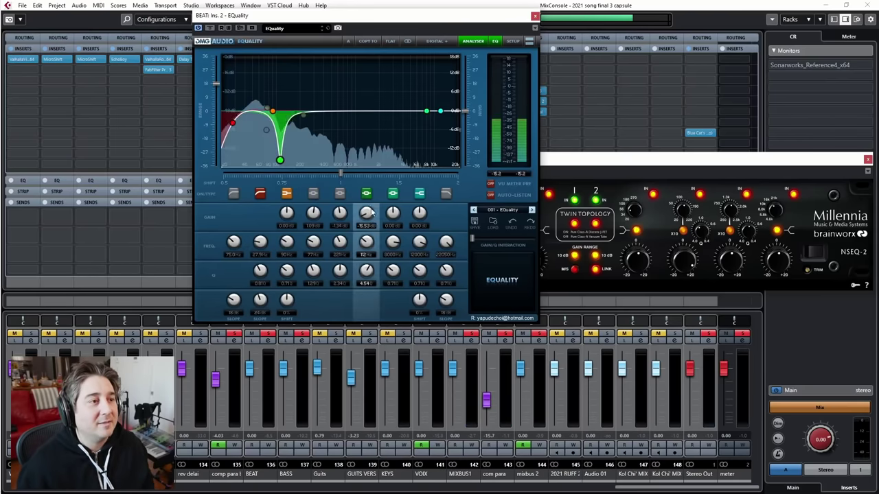
# Compare a gentler 112 Hz cut off and on, and restore the band's gain to -2.03 dB
pyautogui.click(367, 195)
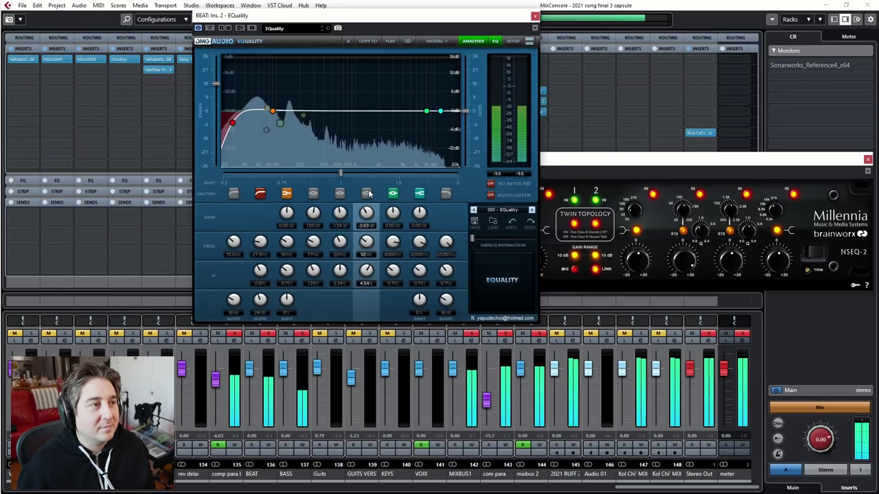
pyautogui.click(367, 195)
pyautogui.scroll(3, 368, 214)
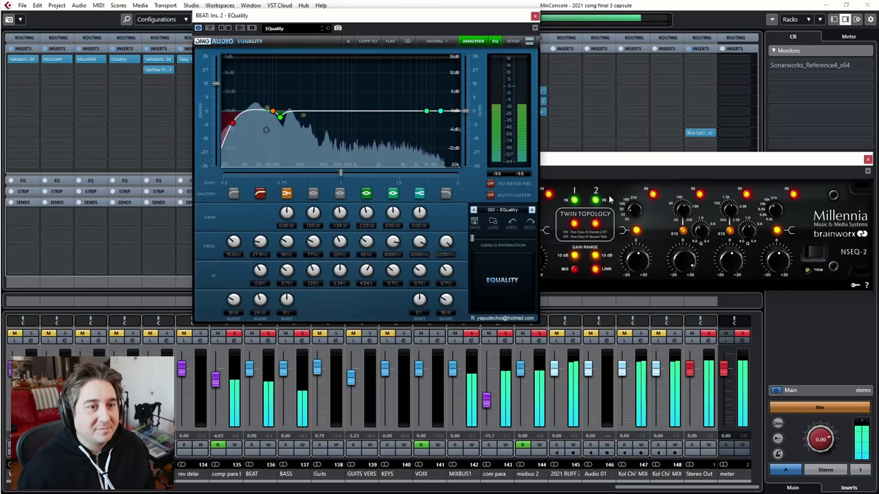
# Bring the BASS channel's Millennia NSEQ-2 window to the front and close the BEAT channel's EQuality
pyautogui.click(683, 283)
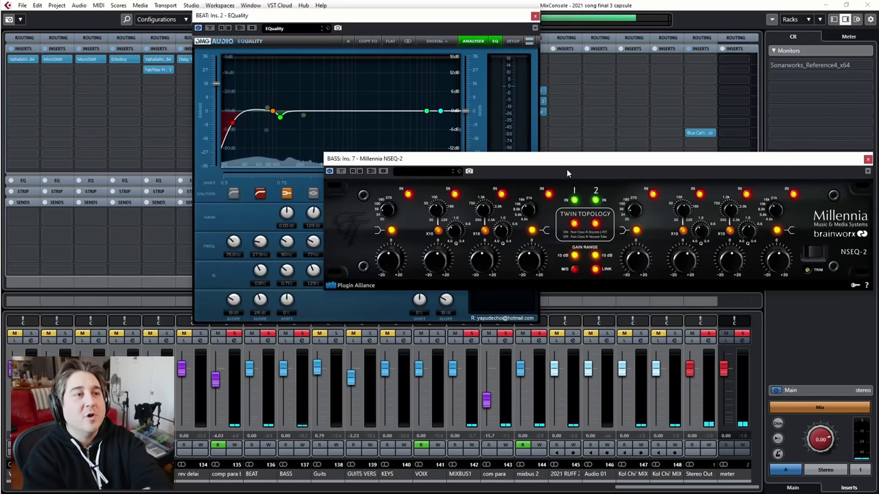
pyautogui.click(535, 15)
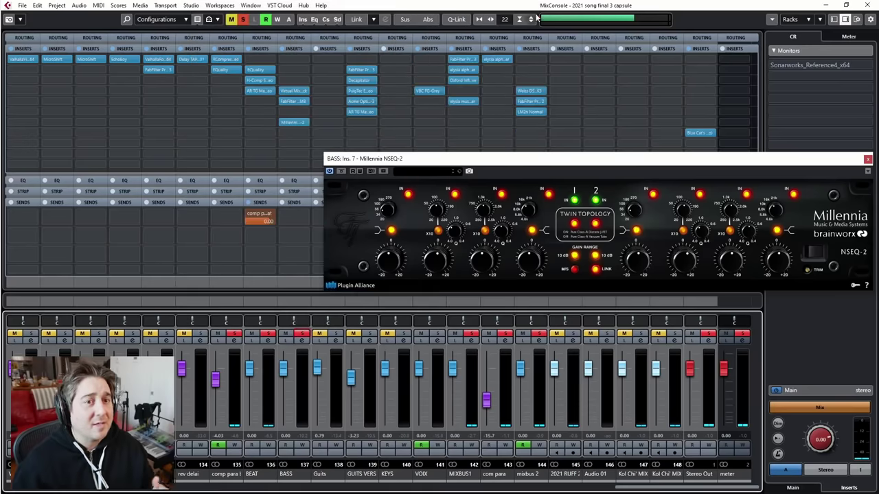
# Close the Millennia NSEQ-2, open the BASS channel's FabFilter Pro-MB, and inspect its low band's compression settings
pyautogui.click(867, 160)
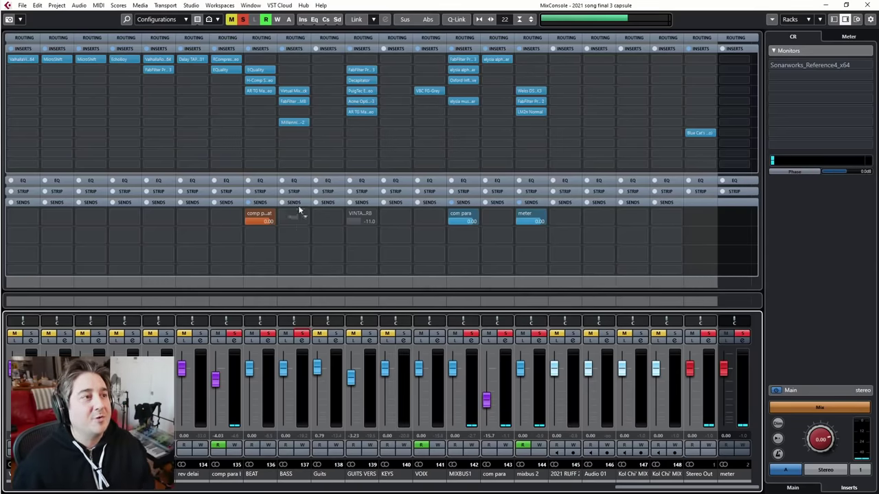
pyautogui.click(293, 103)
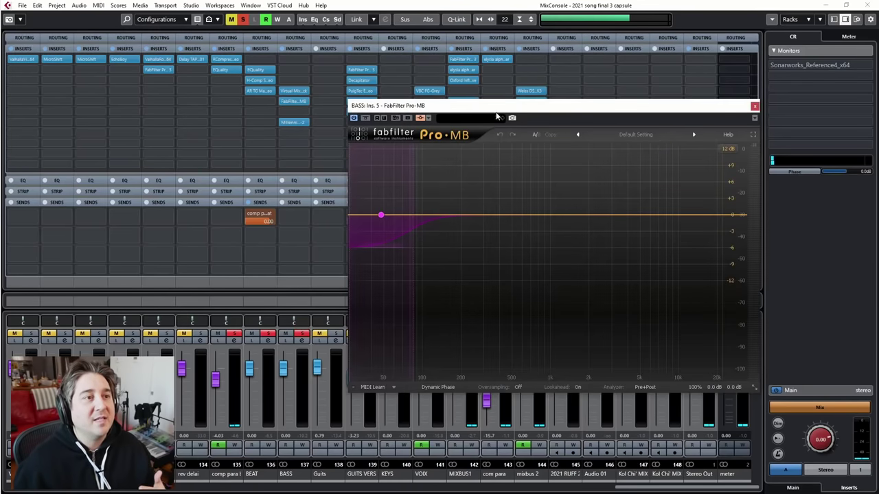
pyautogui.moveTo(496, 108); pyautogui.dragTo(464, 55)
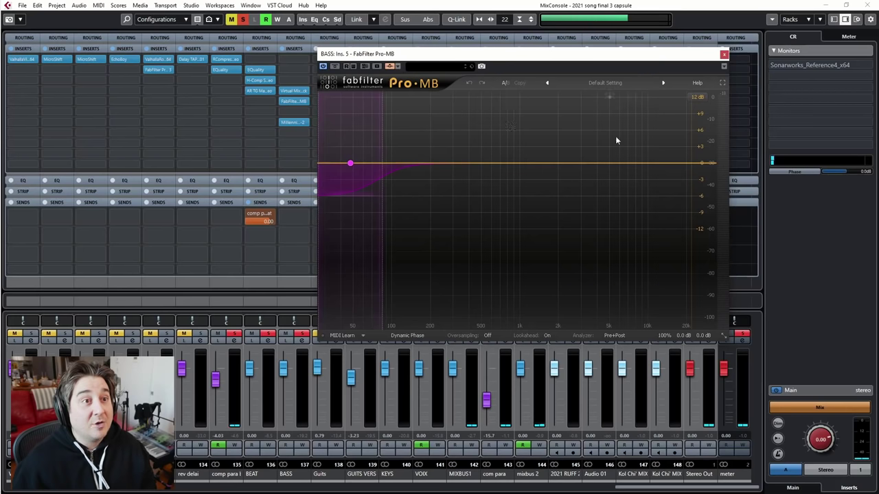
pyautogui.click(350, 163)
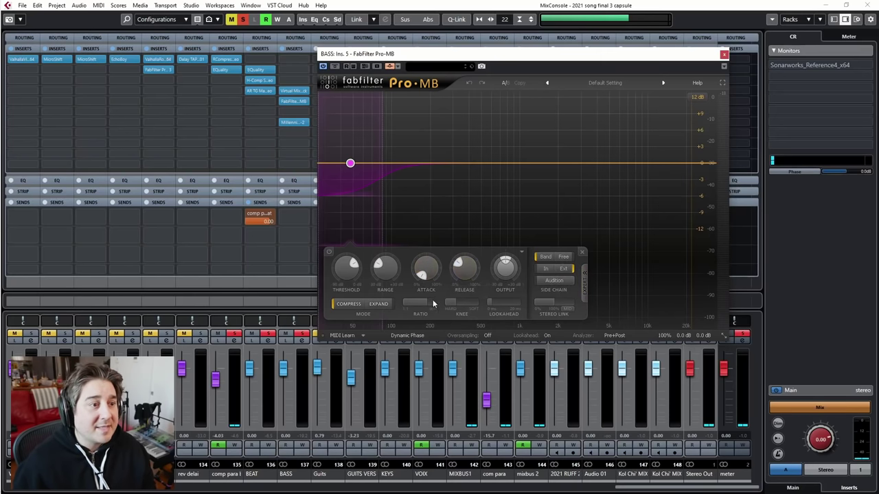
pyautogui.moveTo(429, 307)
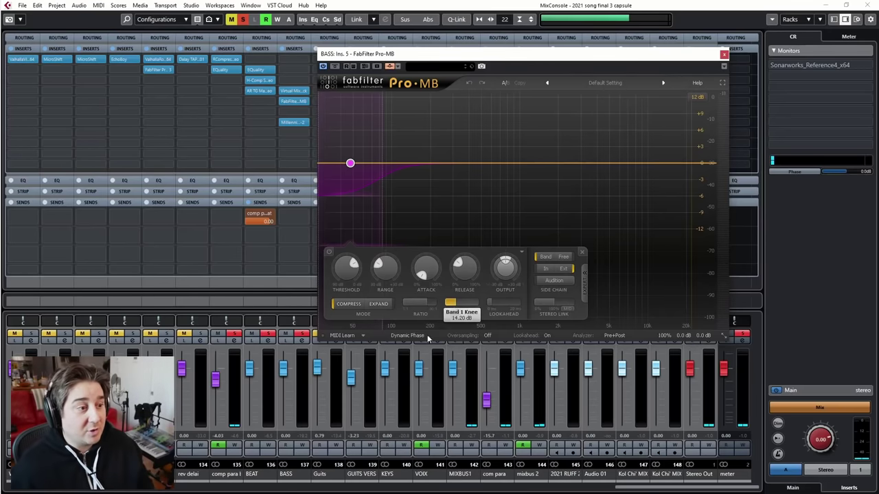
# Check the kick channels' sends feeding the BASS Pro-MB side chain, close the plug-in window, and return to the group channels
pyautogui.hscroll(-10, 84, 490)
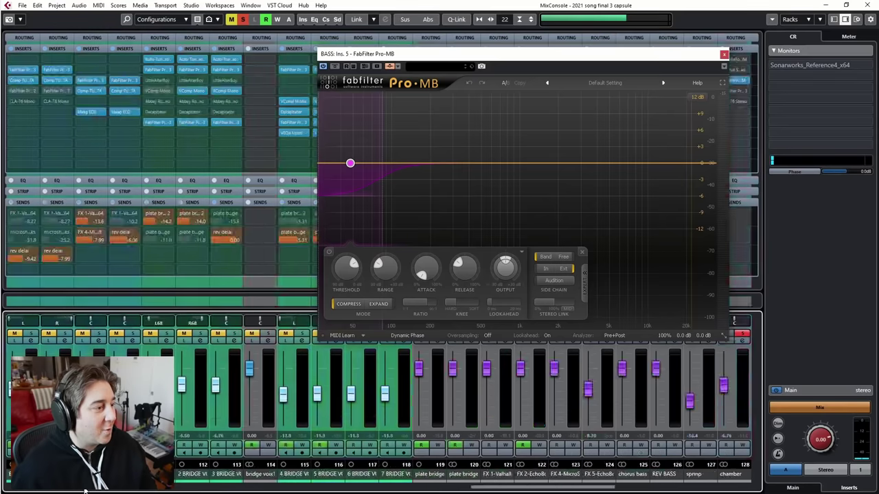
pyautogui.hscroll(-5, 69, 489)
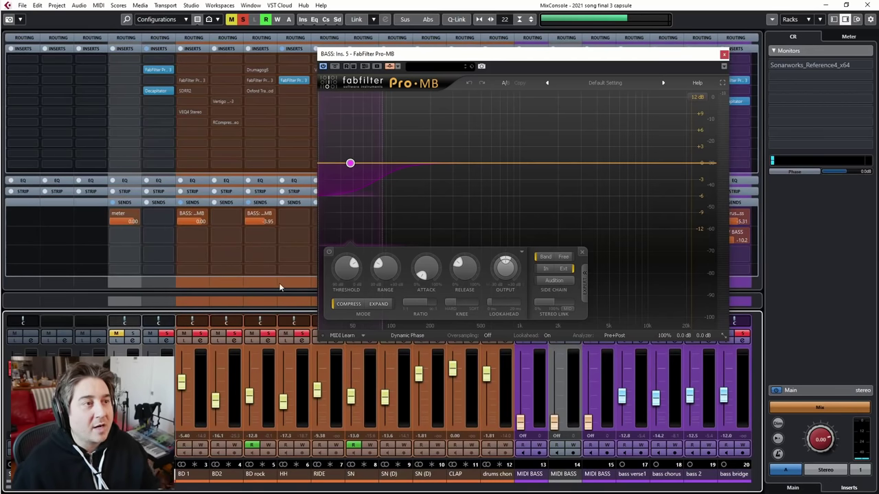
pyautogui.click(724, 54)
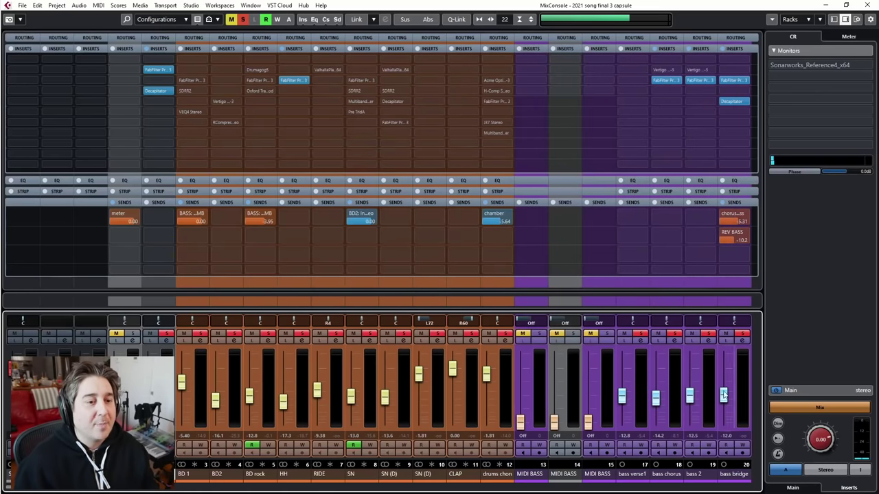
pyautogui.click(718, 489)
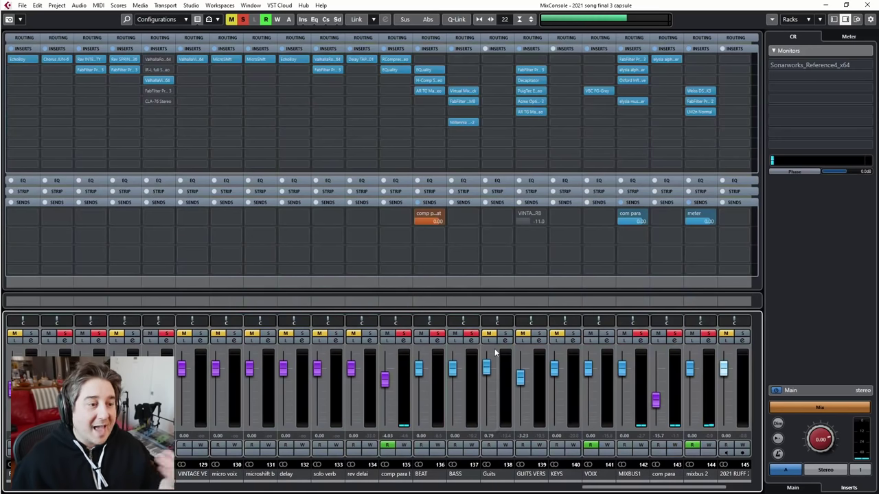
# Reopen the BASS channel's Pro-MB and check the low band's range and gain reduction during playback
pyautogui.click(465, 100)
pyautogui.click(465, 100)
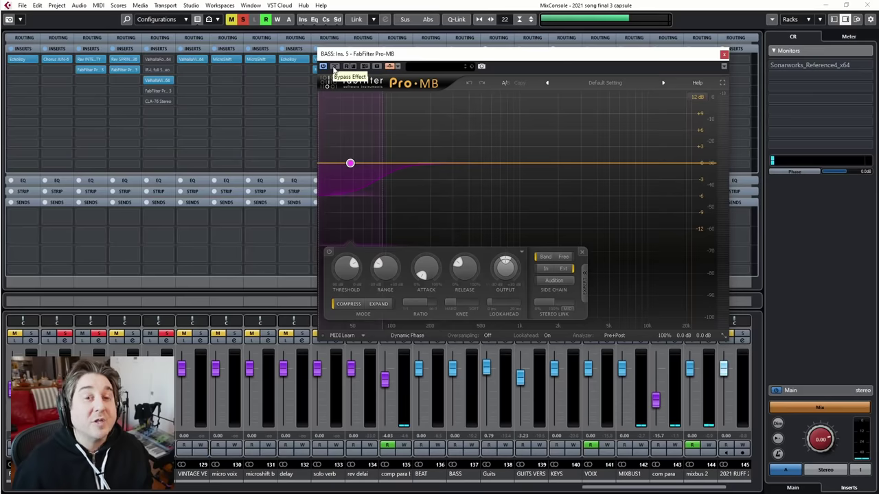
pyautogui.press('space')
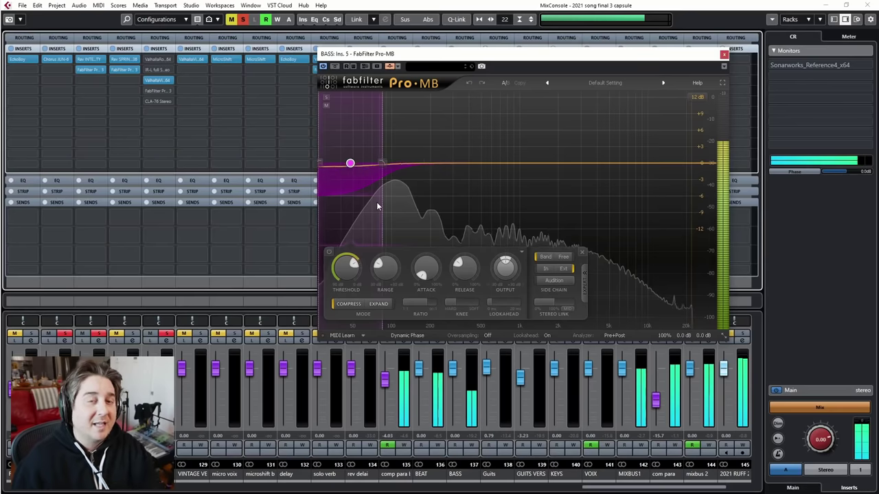
pyautogui.moveTo(371, 201)
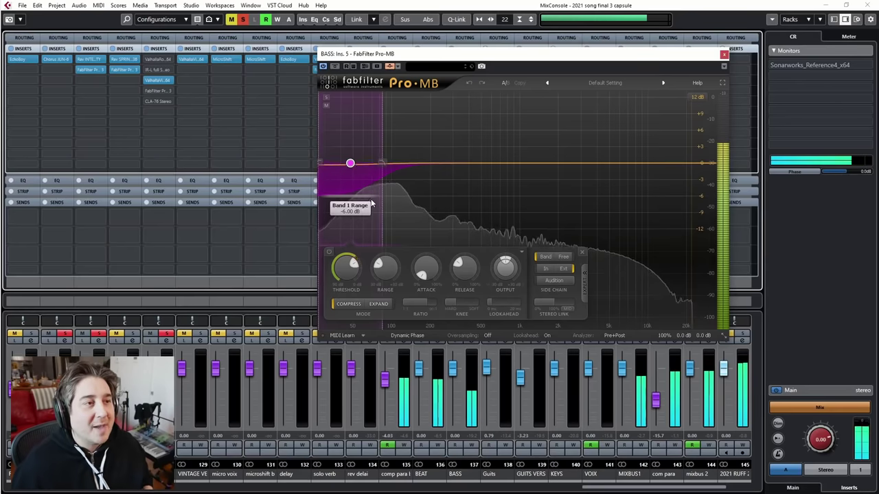
# Compare the bass with Pro-MB bypassed and active during playback, leaving the effect active
pyautogui.click(335, 66)
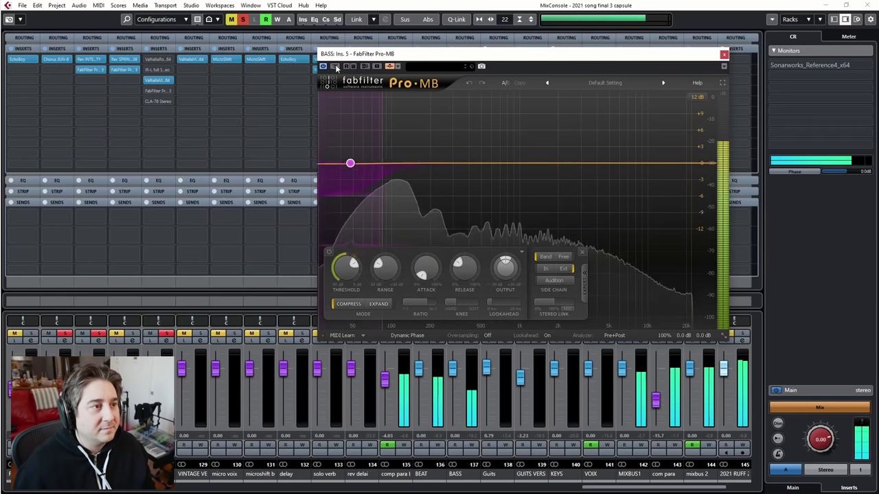
pyautogui.click(335, 66)
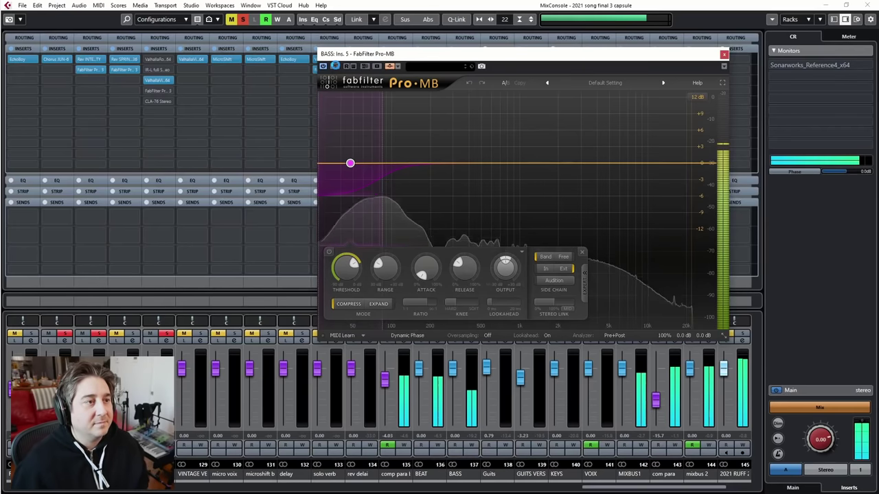
pyautogui.click(335, 66)
pyautogui.click(335, 66)
pyautogui.click(335, 66)
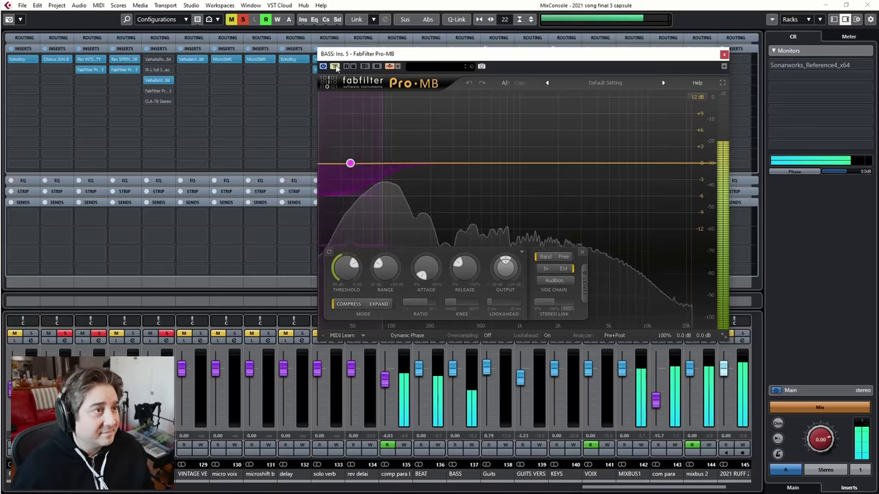
pyautogui.click(335, 66)
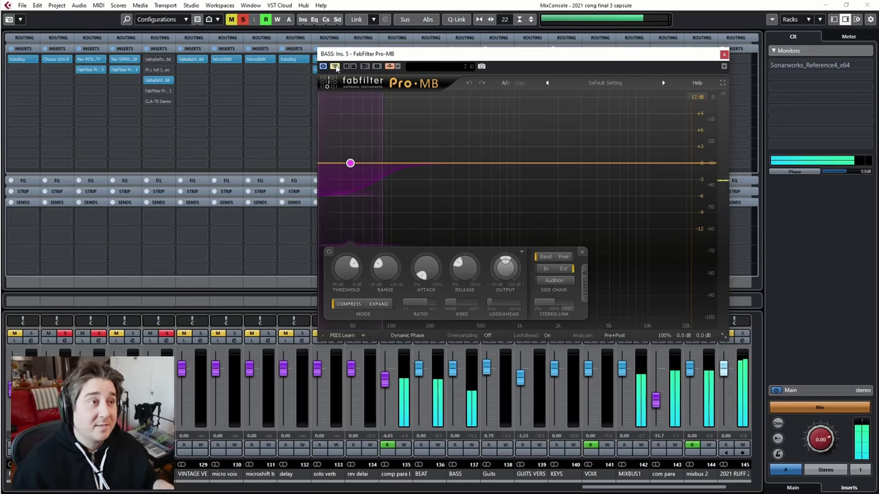
pyautogui.click(335, 66)
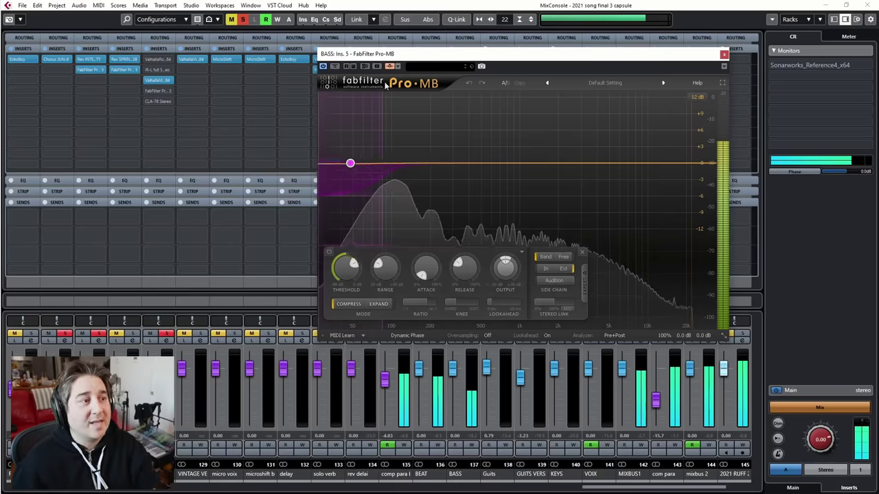
pyautogui.click(335, 66)
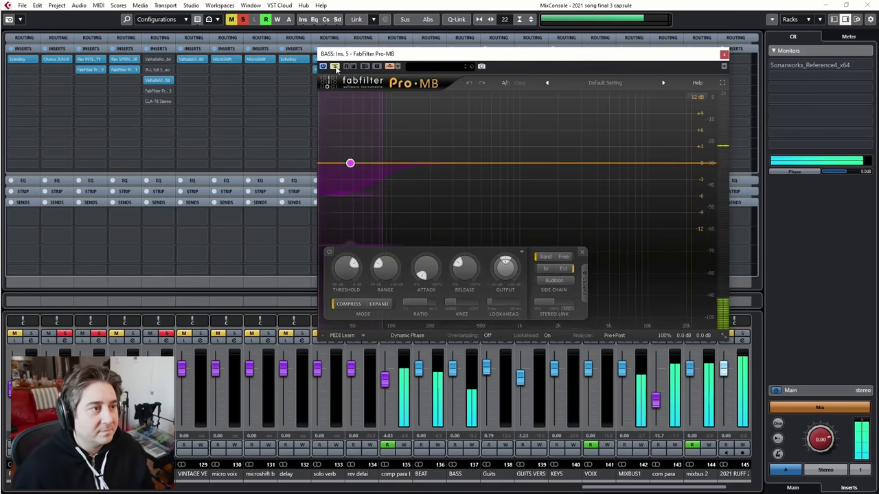
pyautogui.press('space')
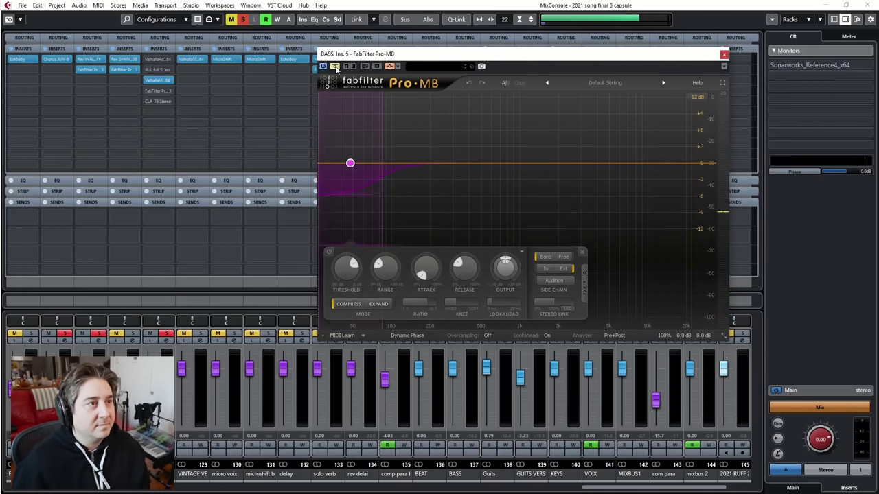
pyautogui.press('space')
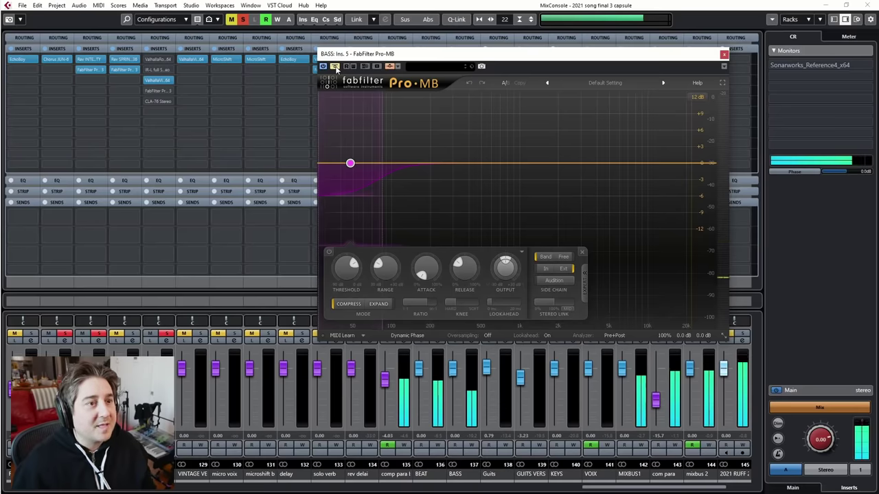
pyautogui.click(335, 66)
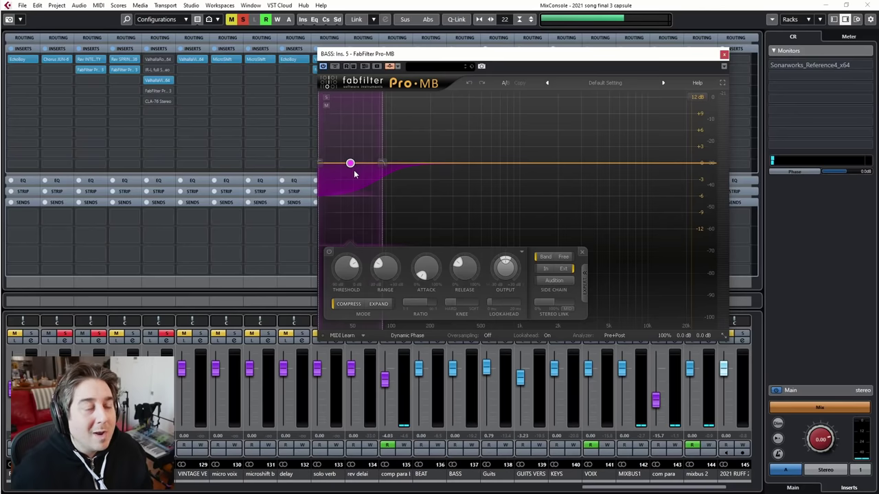
# Close Pro-MB and review the BEAT channel's EQuality curve, closing its window when done
pyautogui.click(724, 55)
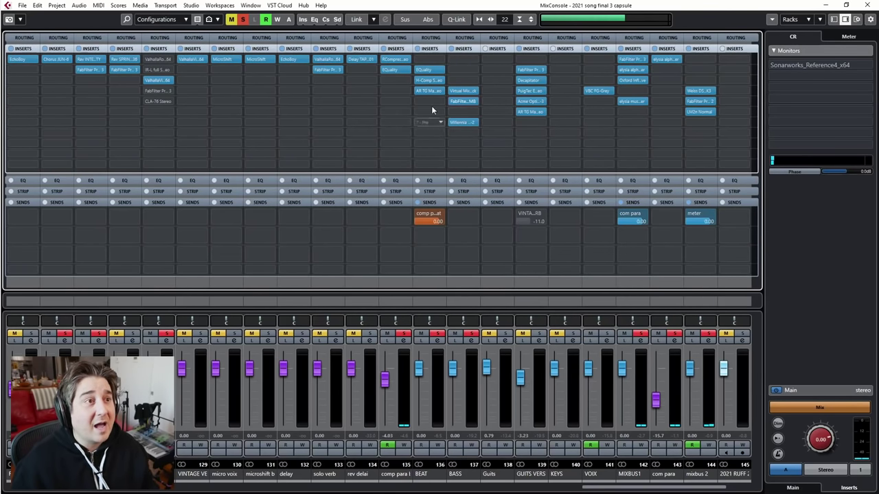
pyautogui.click(428, 69)
pyautogui.moveTo(471, 15); pyautogui.dragTo(360, 20)
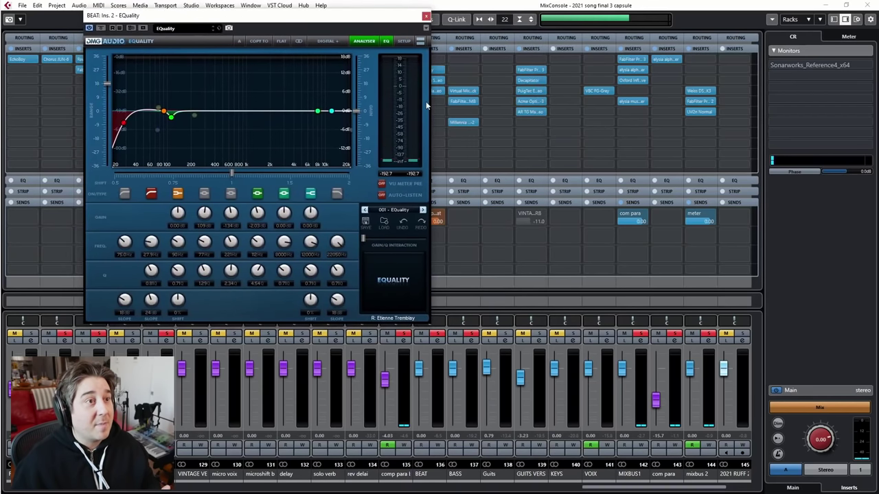
pyautogui.click(426, 16)
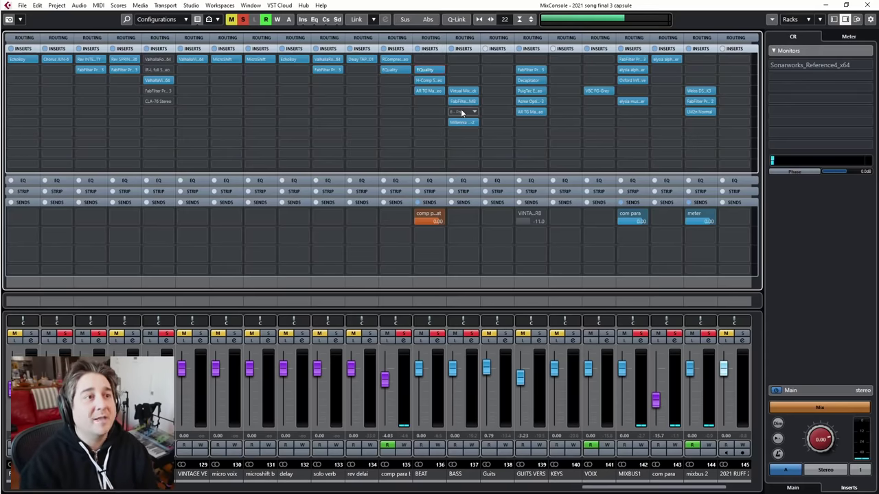
# Review the BASS channel's Pro-MB low band once more and close its window
pyautogui.moveTo(455, 100)
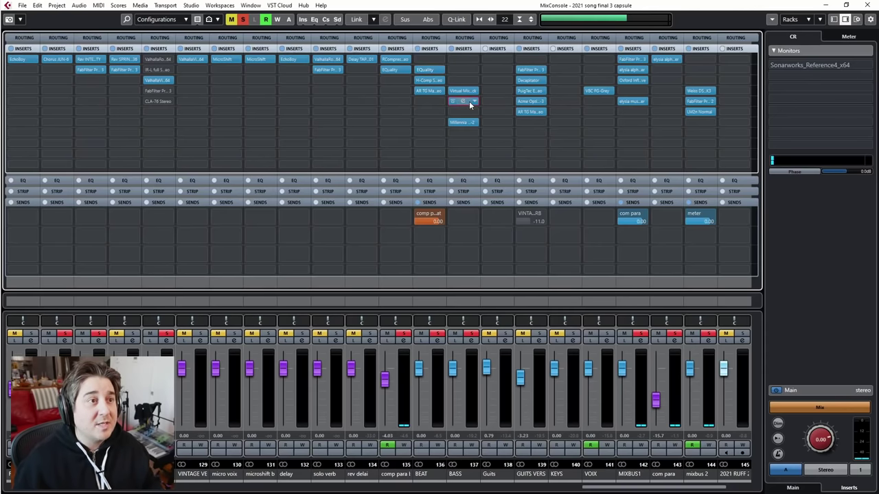
pyautogui.doubleClick(471, 104)
pyautogui.moveTo(501, 53); pyautogui.dragTo(619, 48)
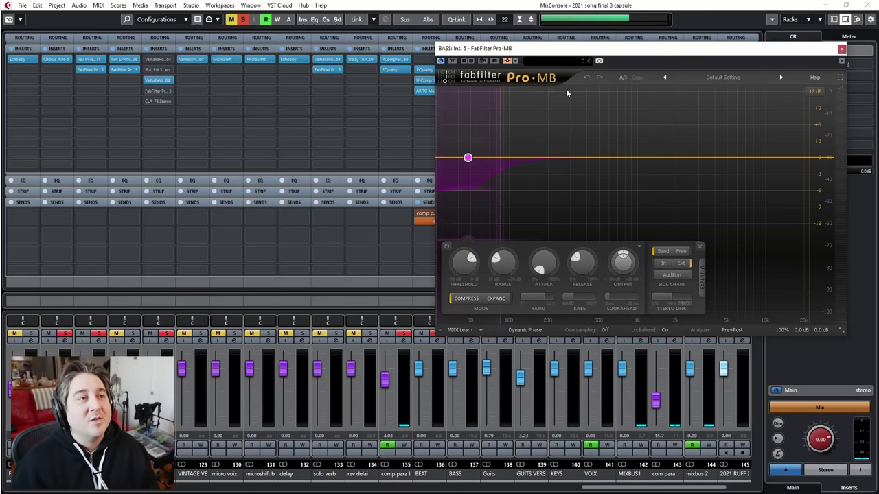
pyautogui.click(842, 50)
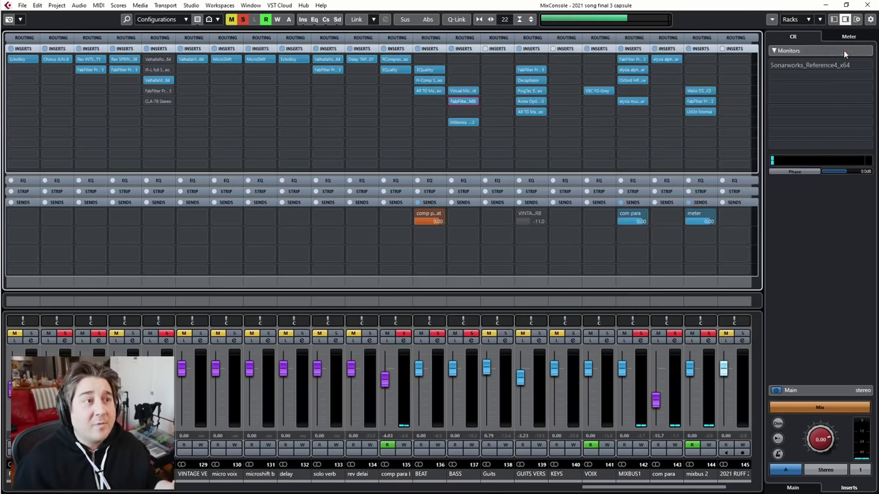
# Open the BEAT channel's AR TG Mastering Stereo, place its window clear of the faders, and examine tone band 1's gain
pyautogui.click(431, 90)
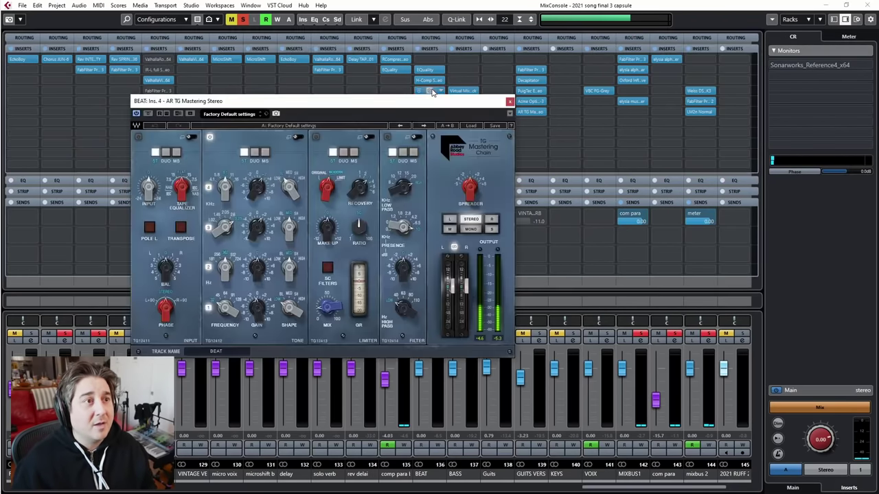
pyautogui.moveTo(427, 100); pyautogui.dragTo(530, 51)
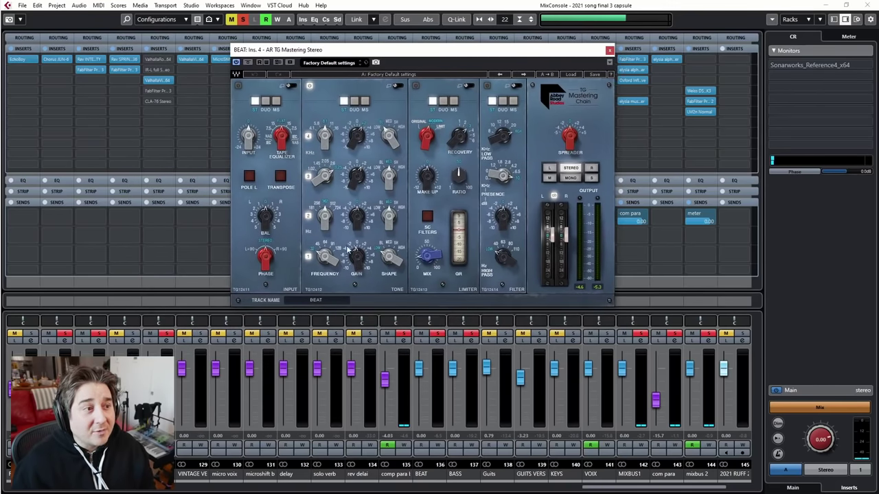
pyautogui.moveTo(356, 256); pyautogui.dragTo(357, 252)
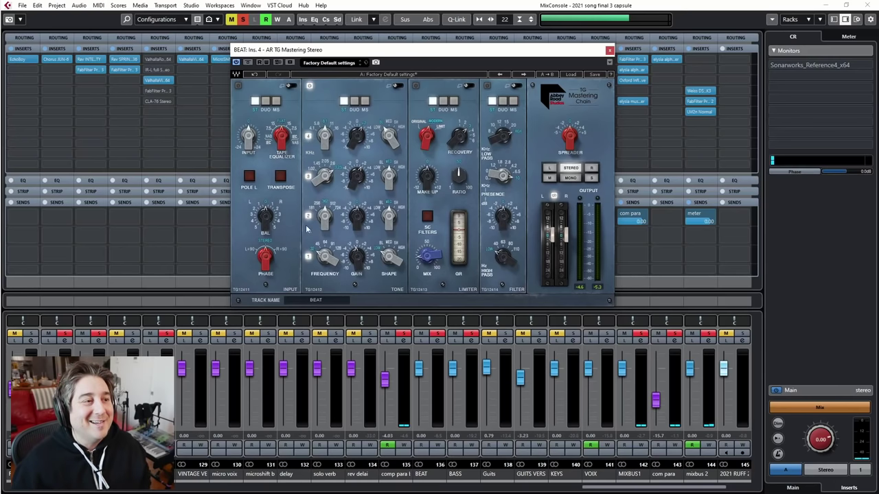
pyautogui.moveTo(378, 53); pyautogui.dragTo(413, 34)
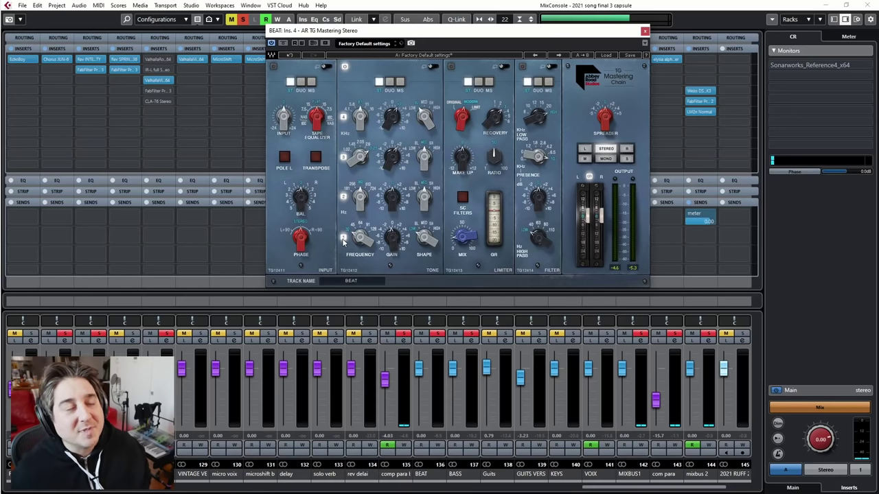
# Play the mix and compare the beat with tone band 1 of the TG Mastering Chain off and on, then stop playback
pyautogui.press('space')
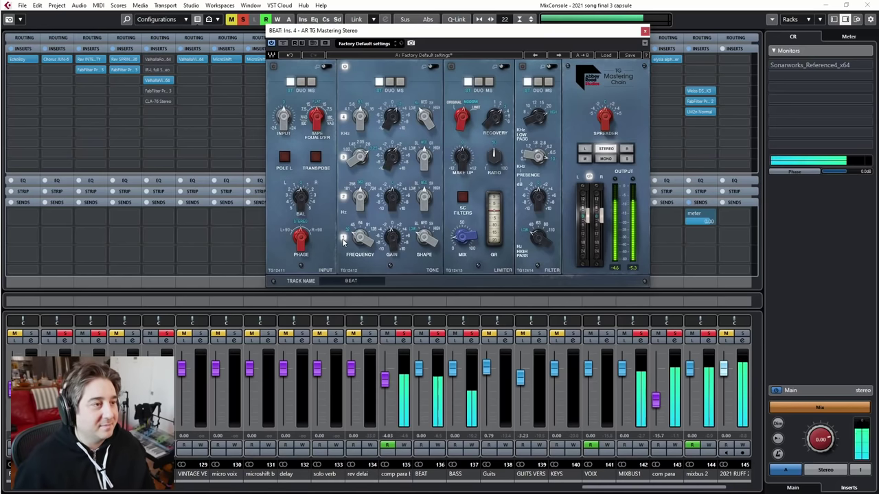
pyautogui.click(343, 238)
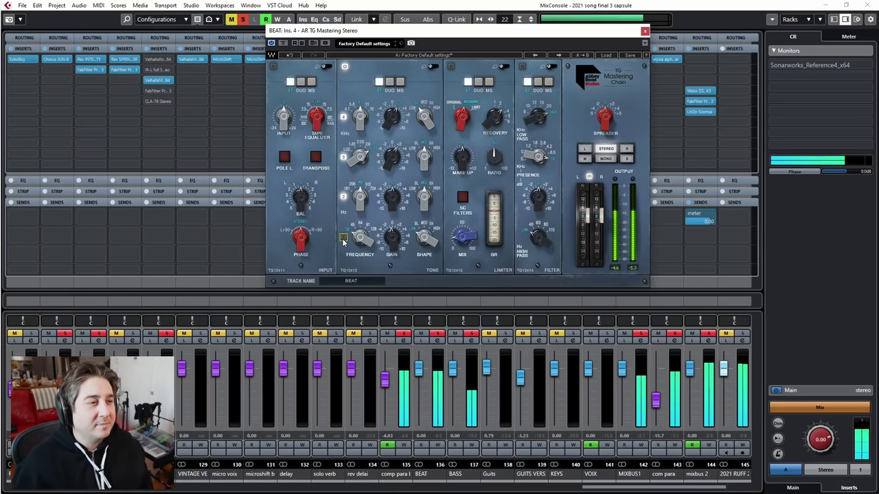
pyautogui.click(344, 239)
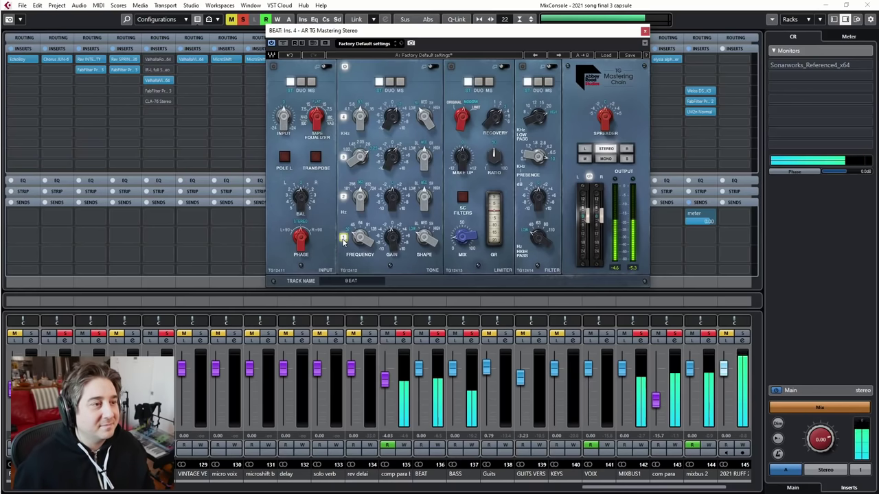
pyautogui.click(343, 240)
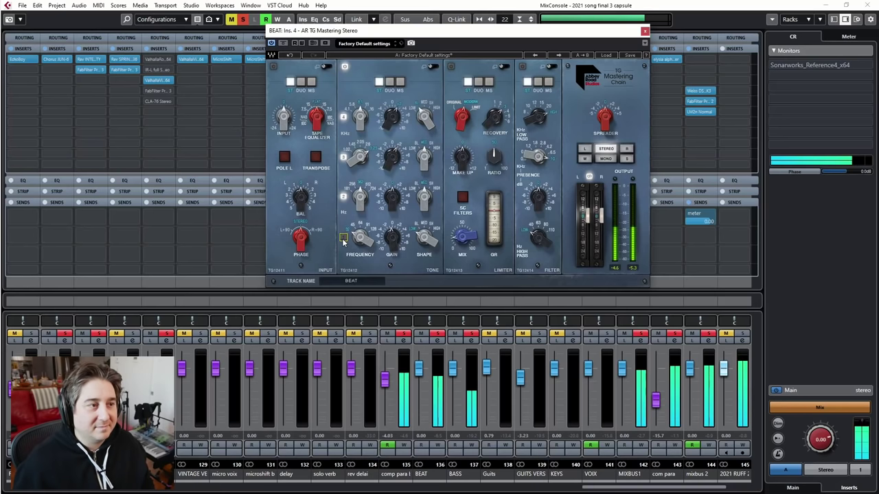
pyautogui.click(343, 239)
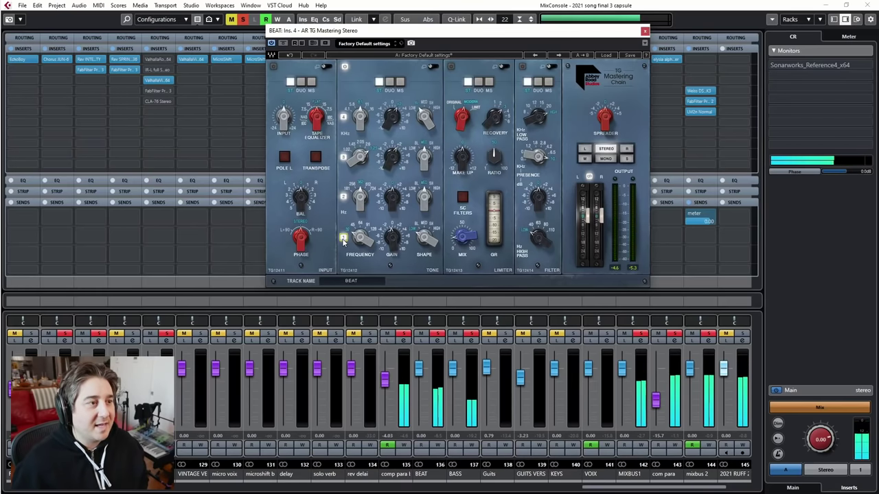
pyautogui.press('space')
# Resume playback, repeat the off/on comparison of tone band 1, leave the band enabled and close the TG Mastering window
pyautogui.press('space')
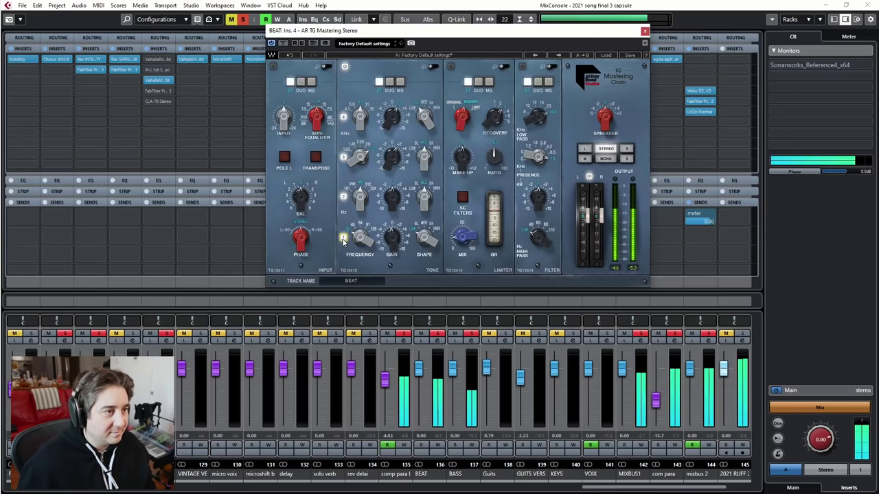
pyautogui.click(343, 238)
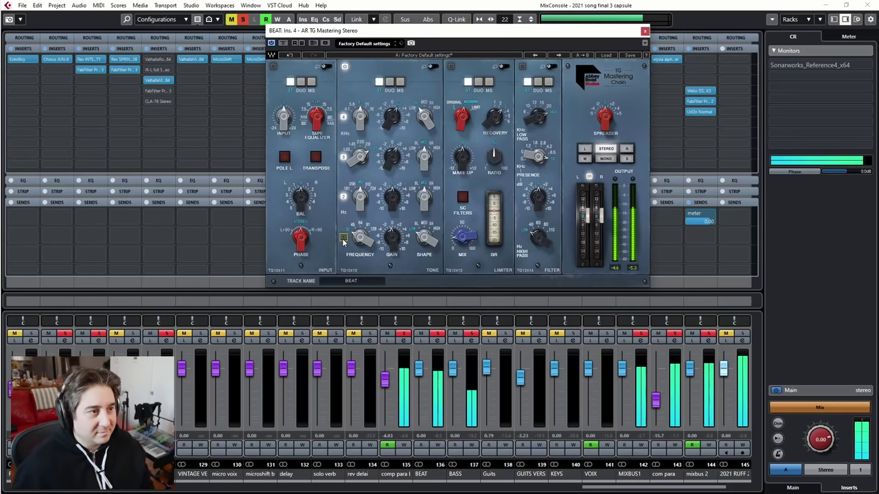
pyautogui.click(344, 238)
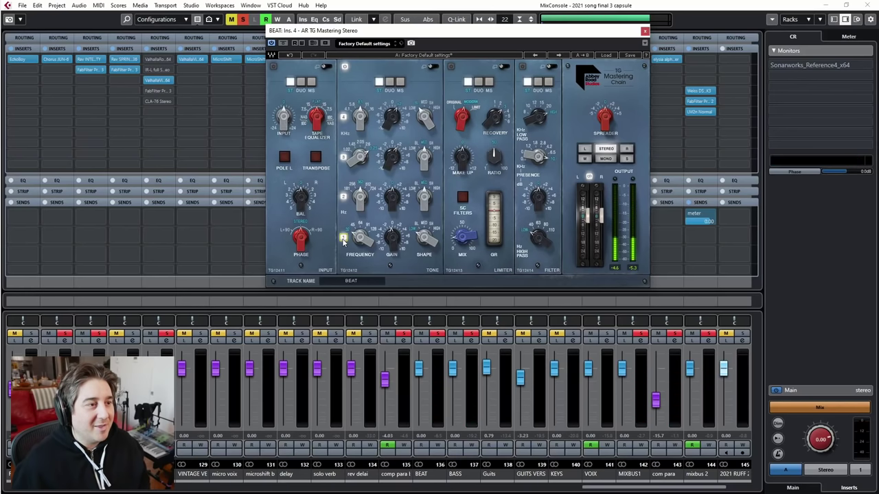
pyautogui.click(344, 238)
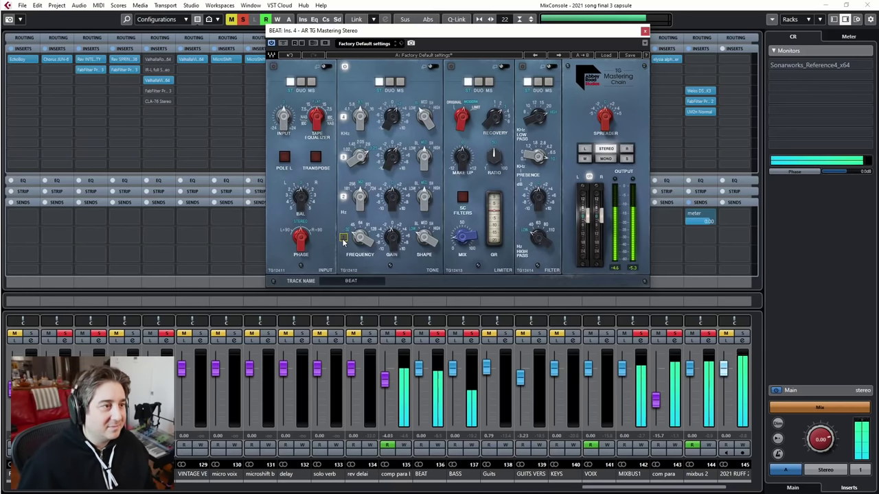
pyautogui.click(344, 238)
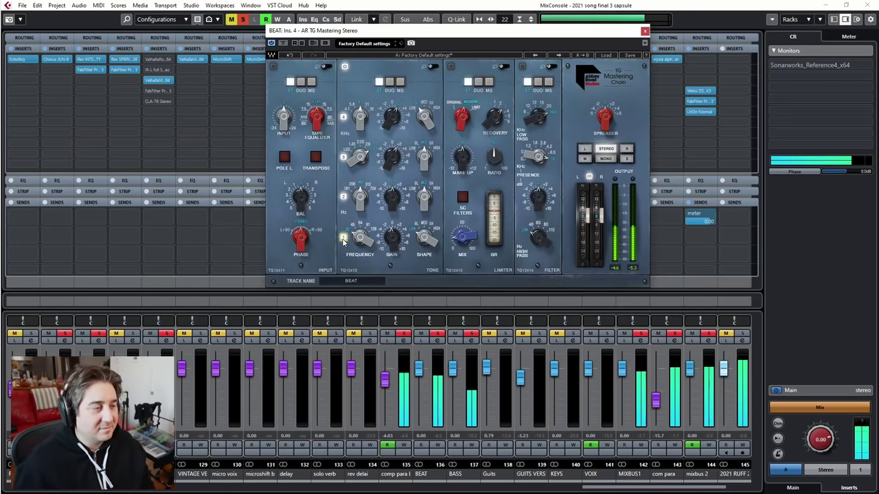
pyautogui.click(343, 239)
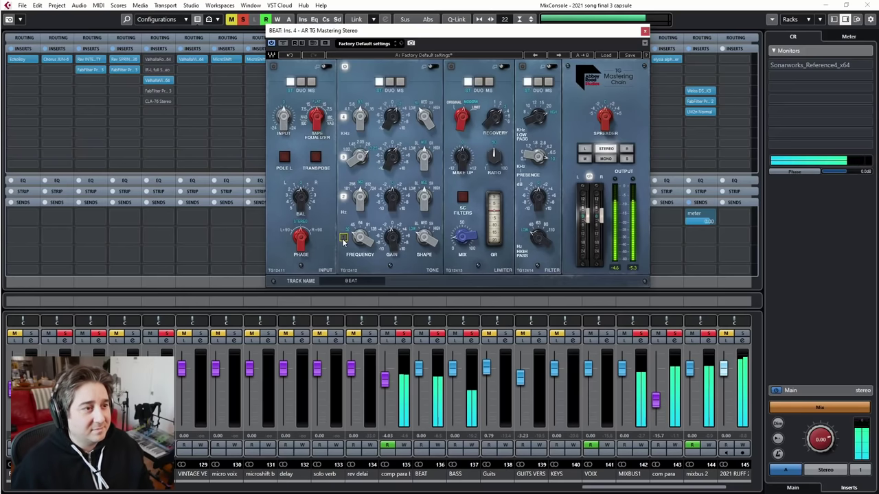
pyautogui.click(343, 239)
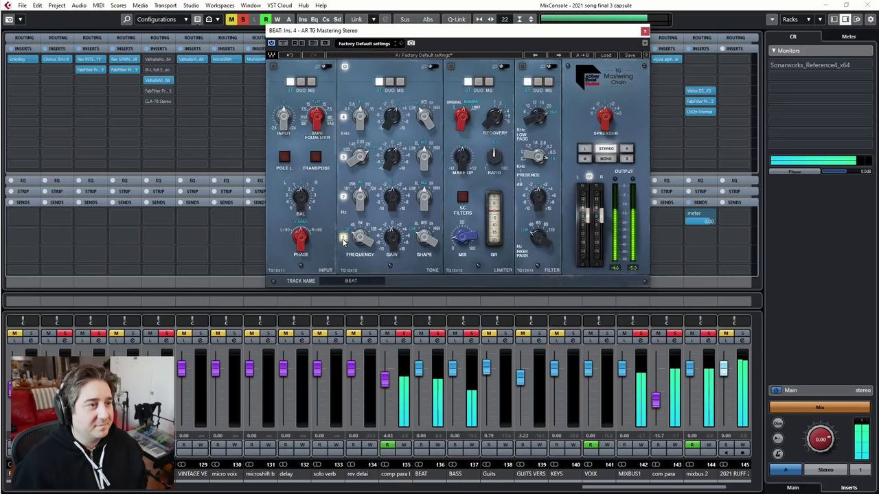
pyautogui.click(645, 31)
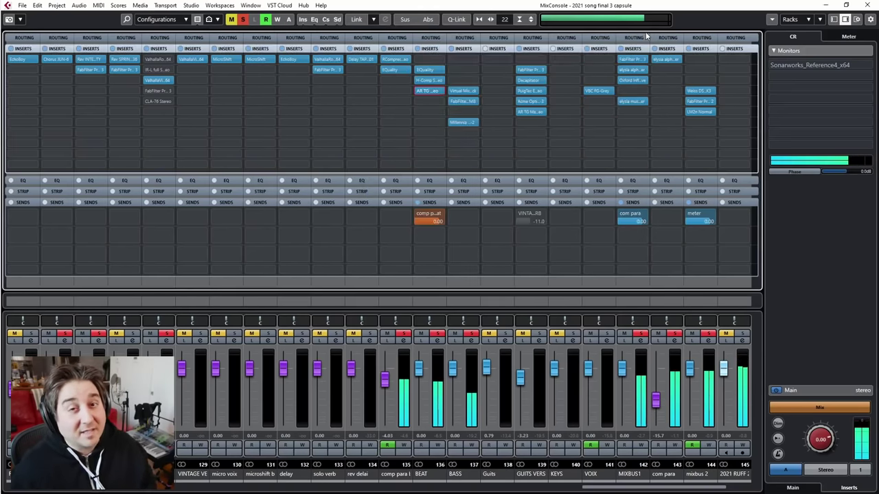